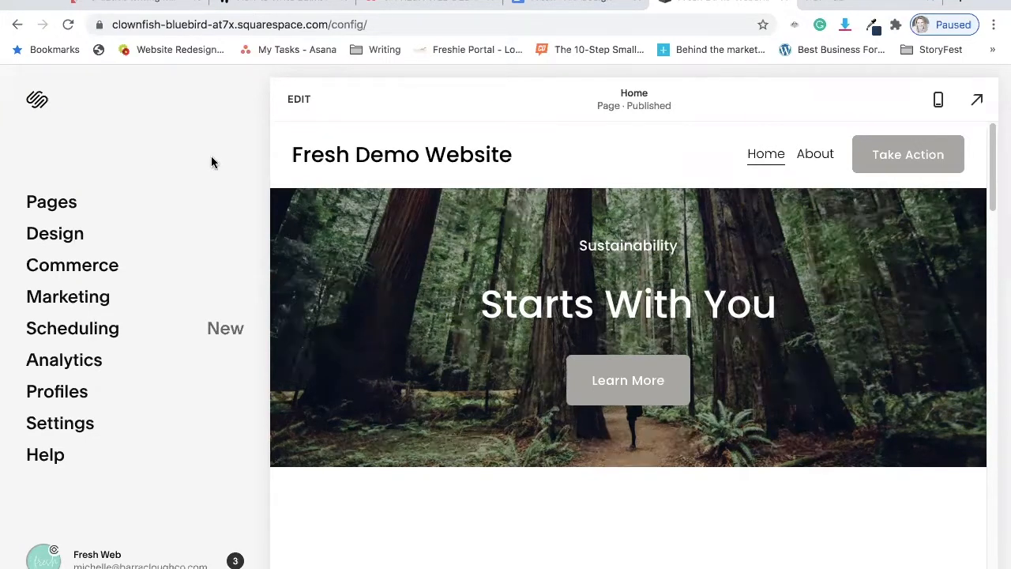
# Add a blog page with the Blog 2 layout to the main navigation and name it Blog.
pyautogui.click(49, 204)
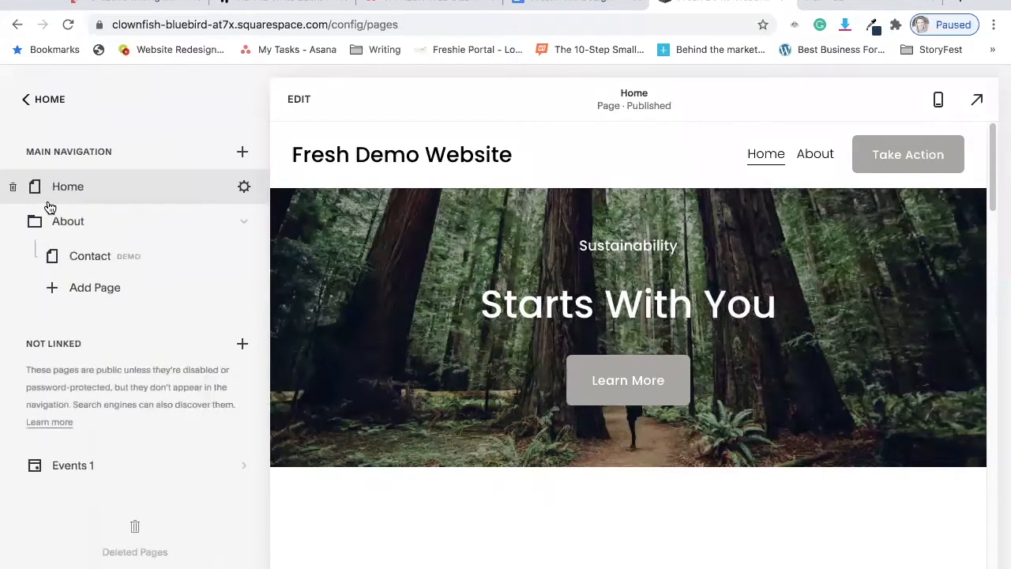
pyautogui.click(243, 153)
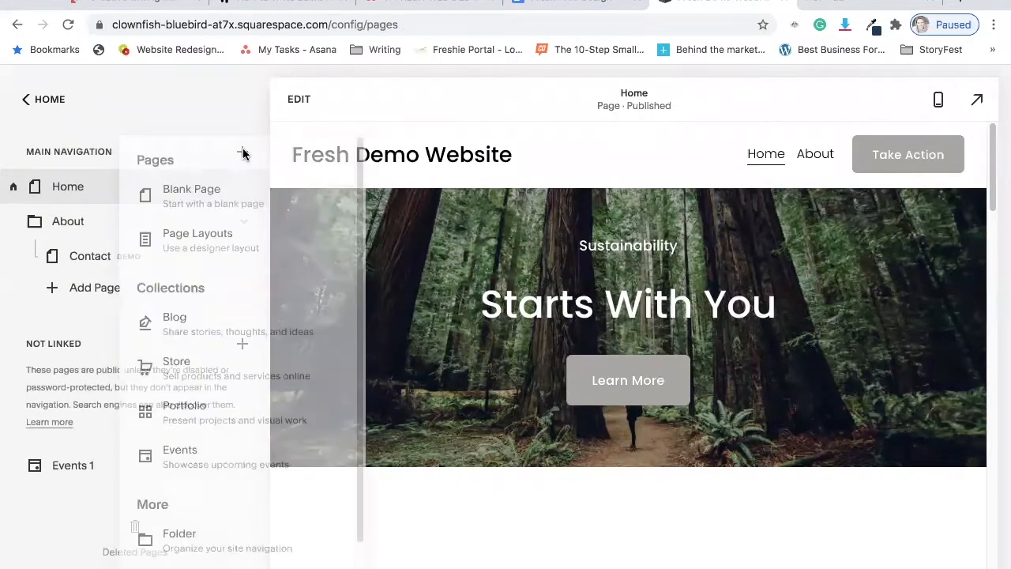
pyautogui.click(193, 324)
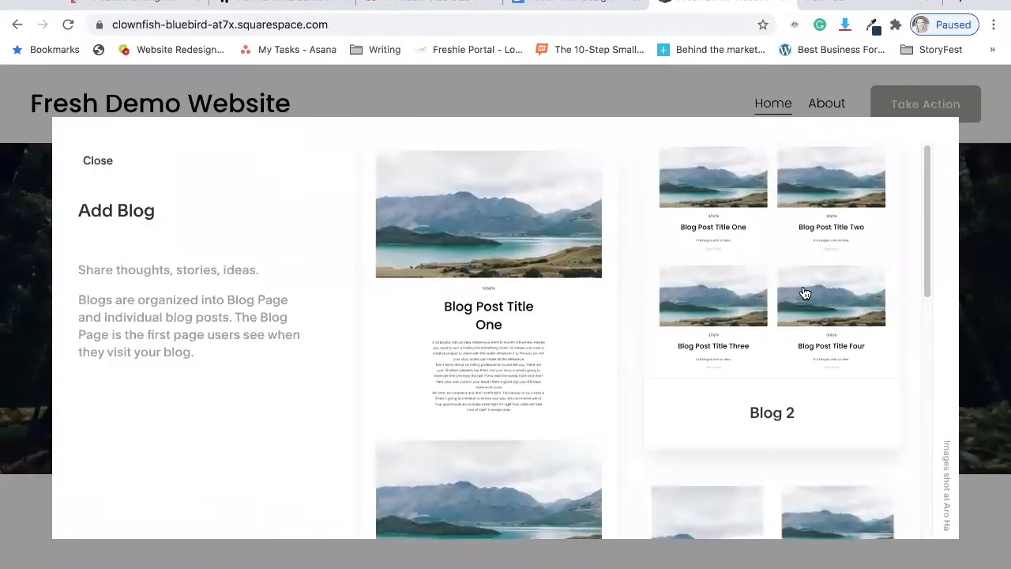
pyautogui.scroll(-3, 839, 287)
pyautogui.scroll(3, 839, 287)
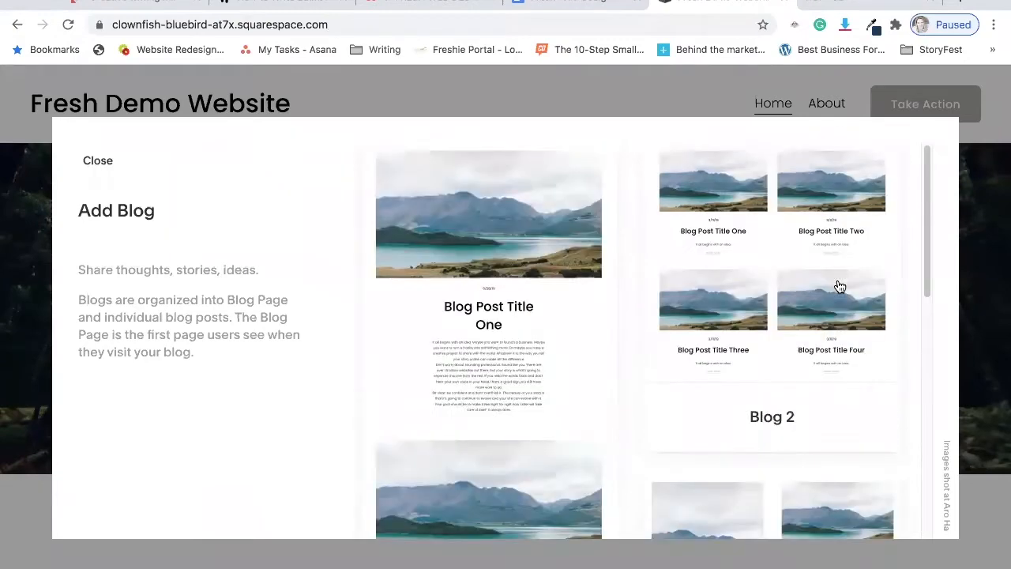
pyautogui.press('Escape')
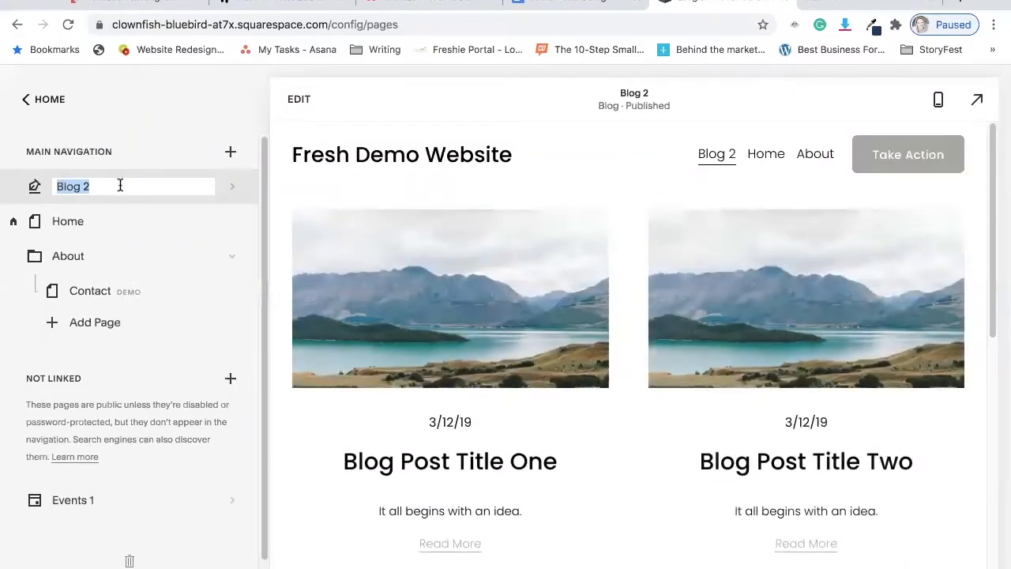
pyautogui.write('B')
pyautogui.press('Return')
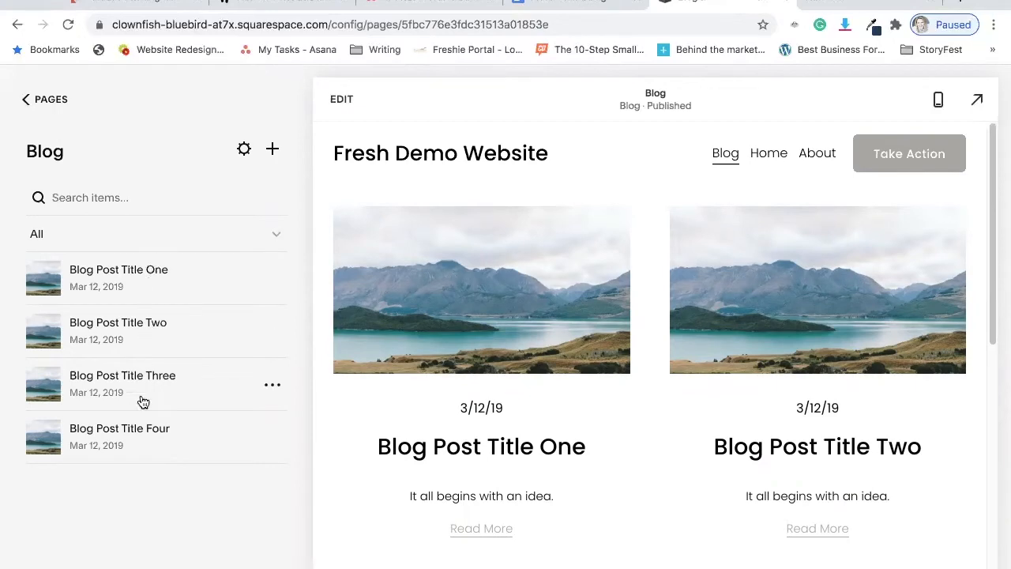
# Delete the sample post "Blog Post Title Four" from the blog.
pyautogui.scroll(-3, 443, 340)
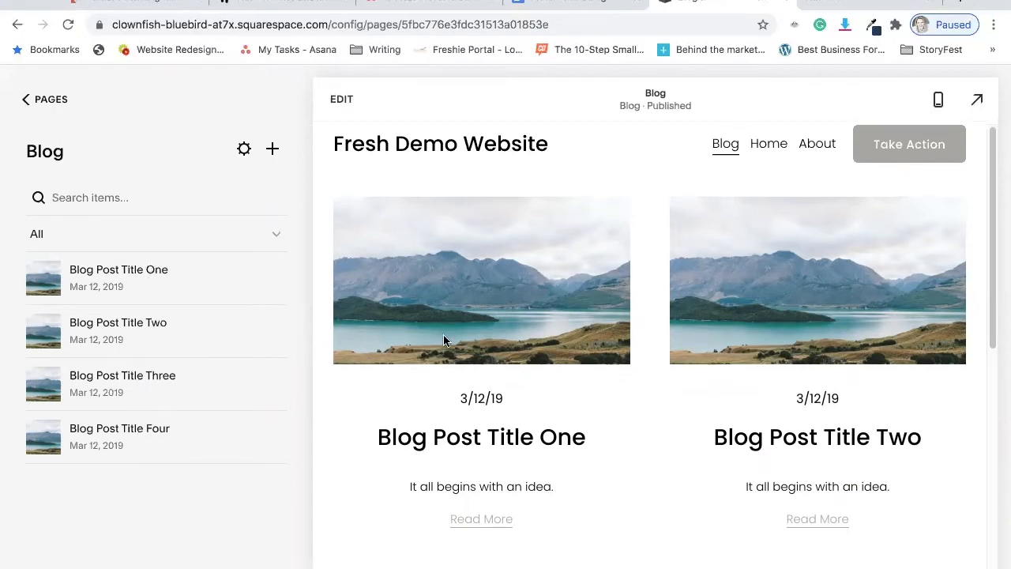
pyautogui.scroll(-5, 443, 338)
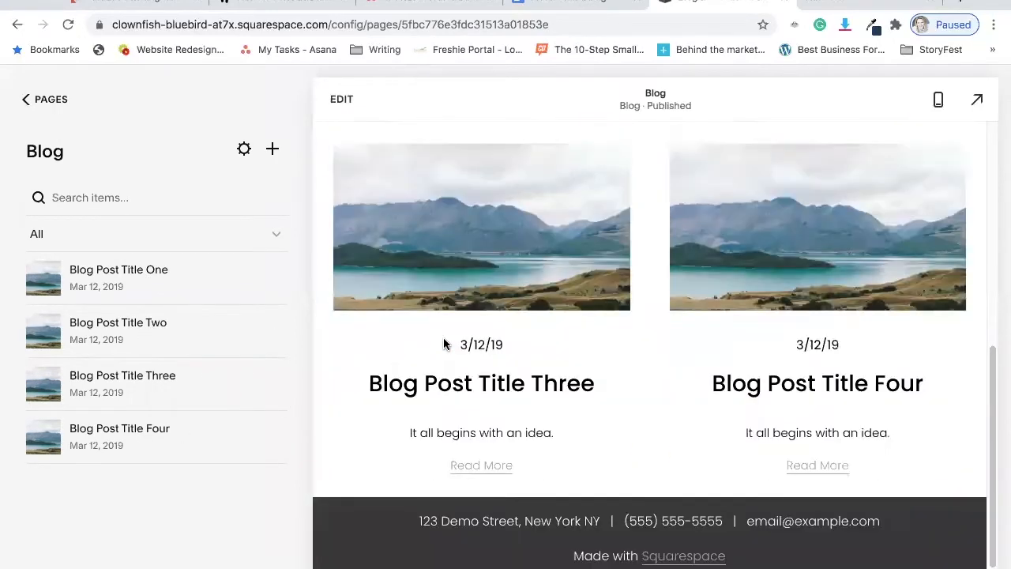
pyautogui.scroll(6, 443, 337)
pyautogui.scroll(1, 443, 337)
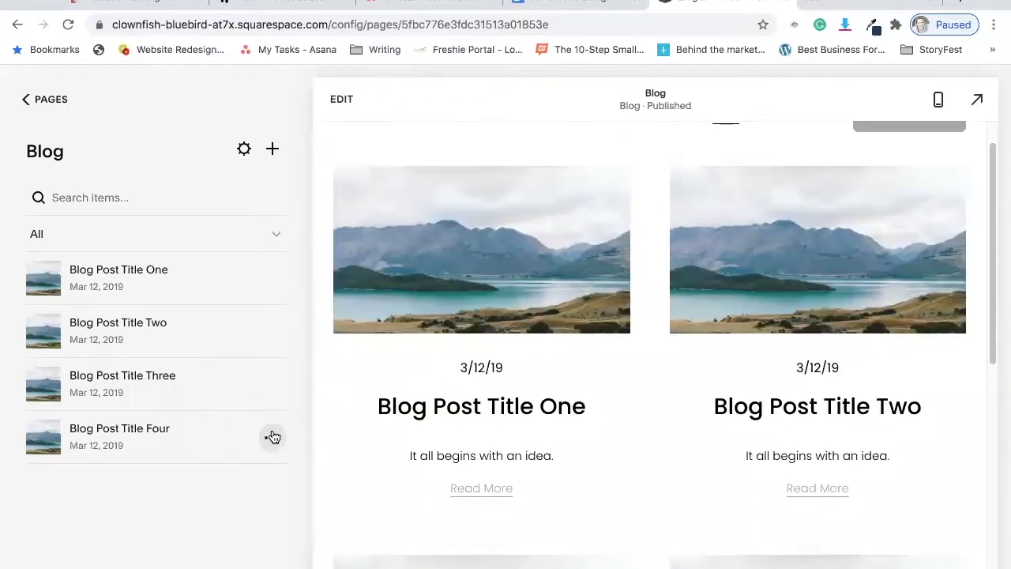
pyautogui.click(272, 437)
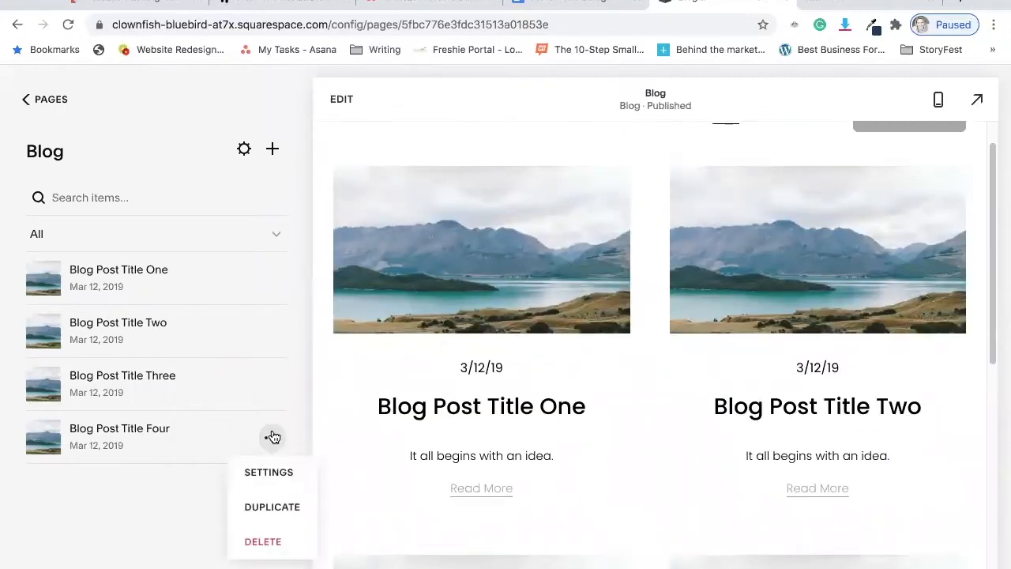
pyautogui.click(266, 545)
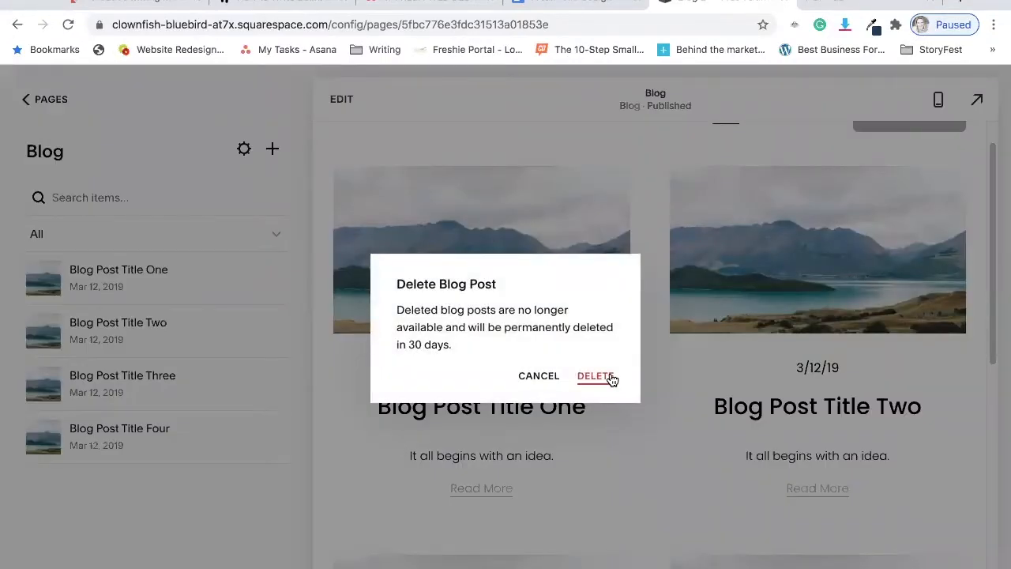
pyautogui.click(608, 376)
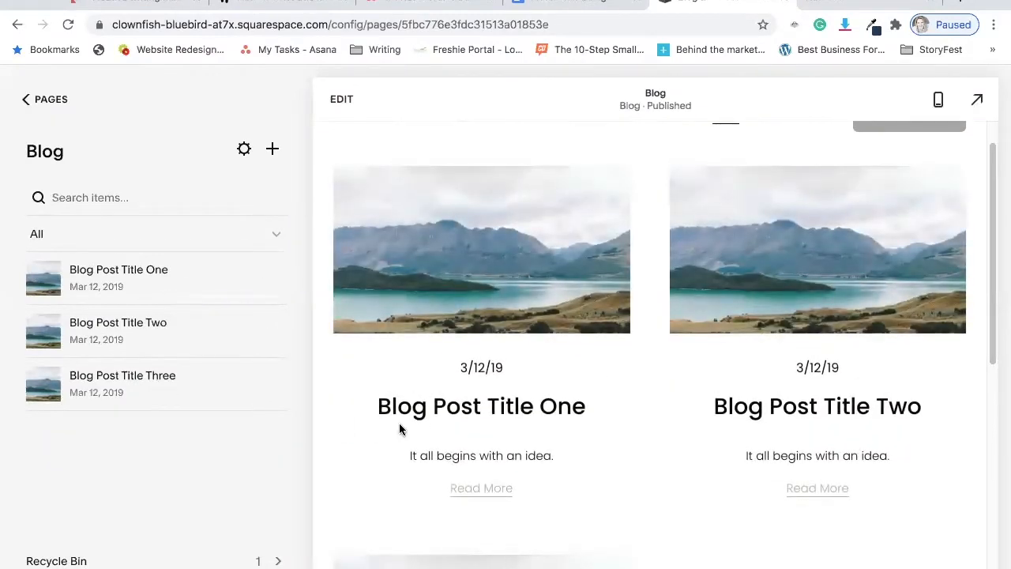
# Edit the blog page's post section and change its layout to Side By Side Blog.
pyautogui.scroll(1, 621, 344)
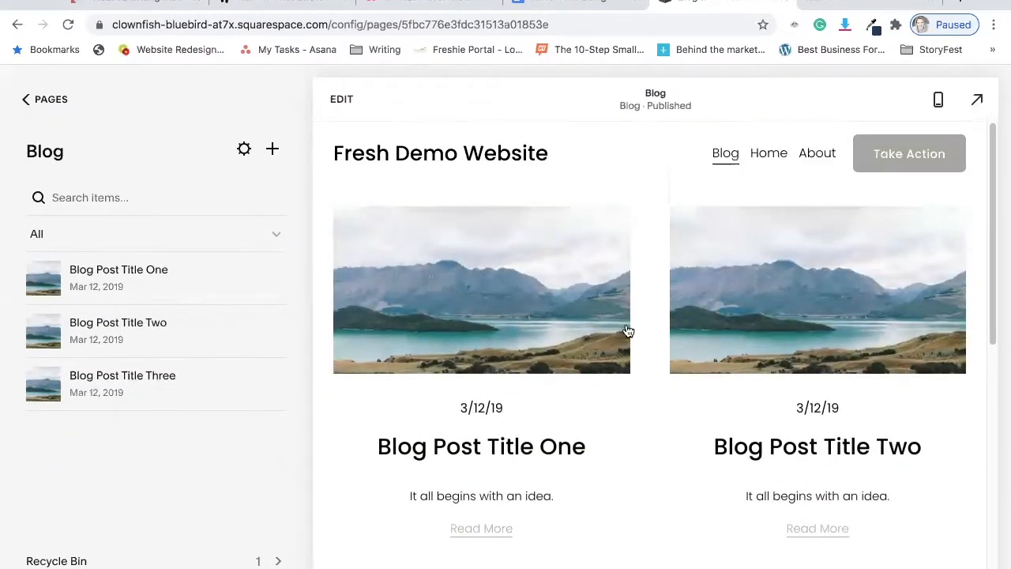
pyautogui.scroll(-5, 608, 335)
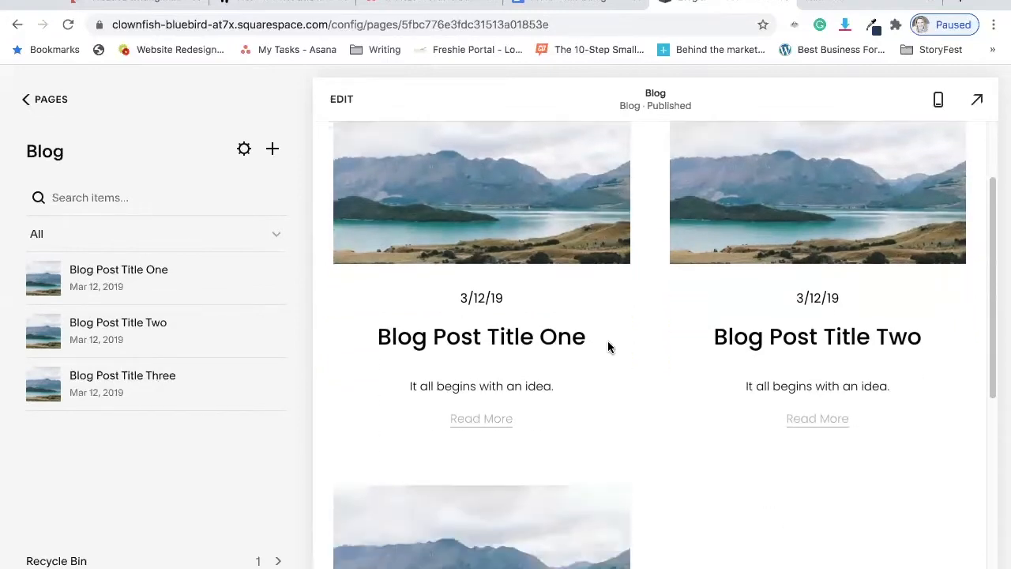
pyautogui.scroll(-3, 607, 346)
pyautogui.scroll(8, 609, 347)
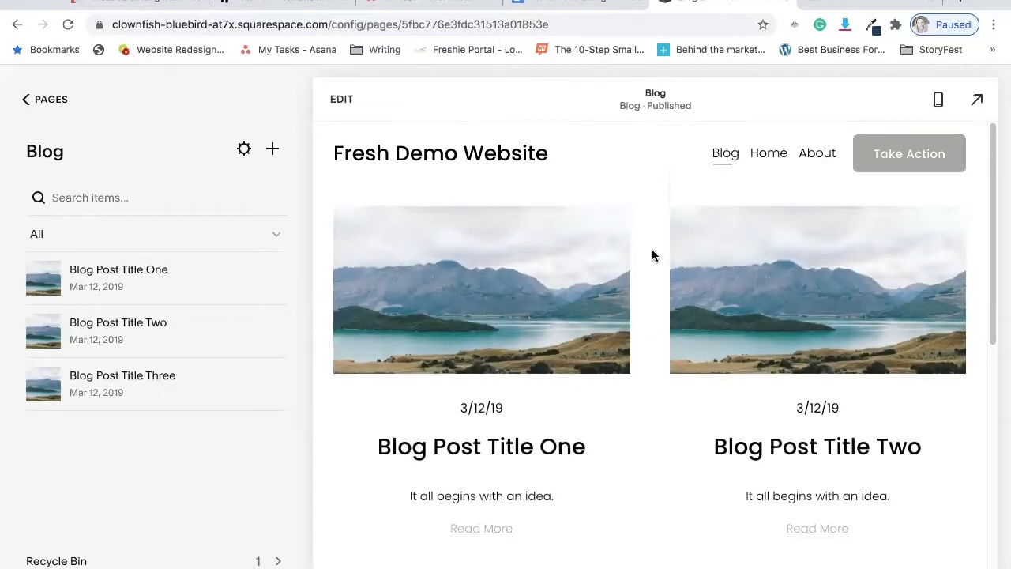
pyautogui.click(339, 99)
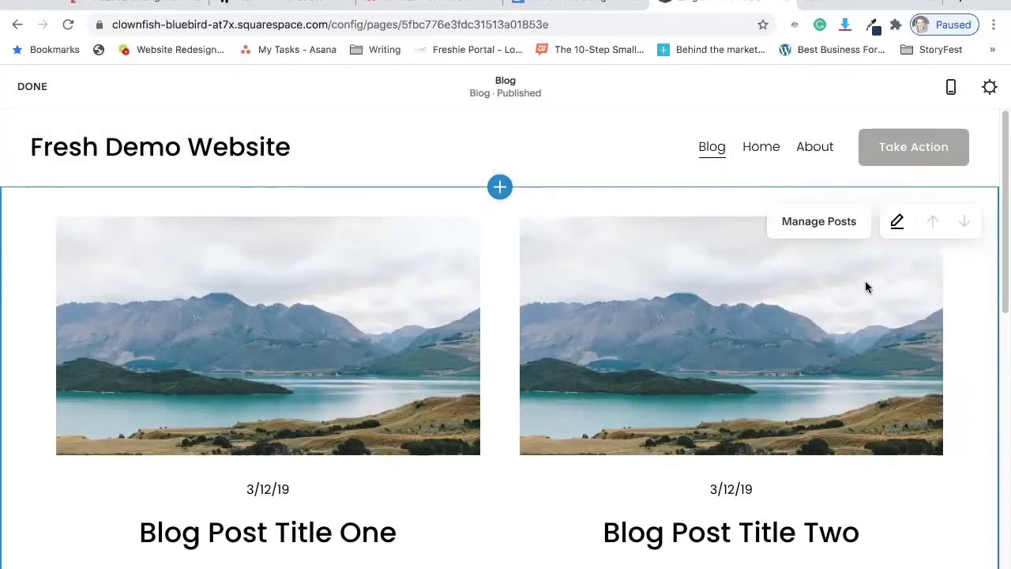
pyautogui.click(897, 224)
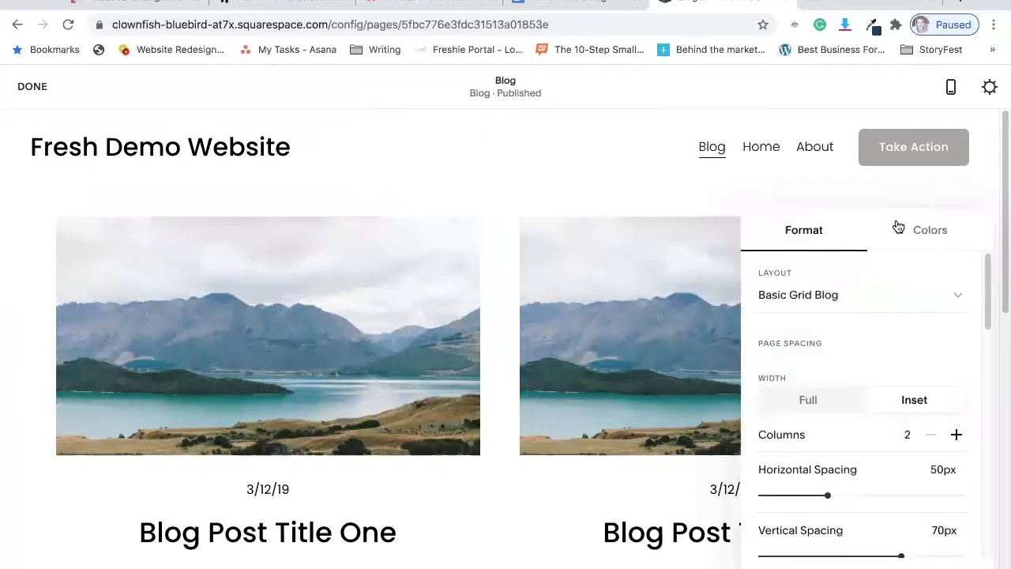
pyautogui.click(953, 294)
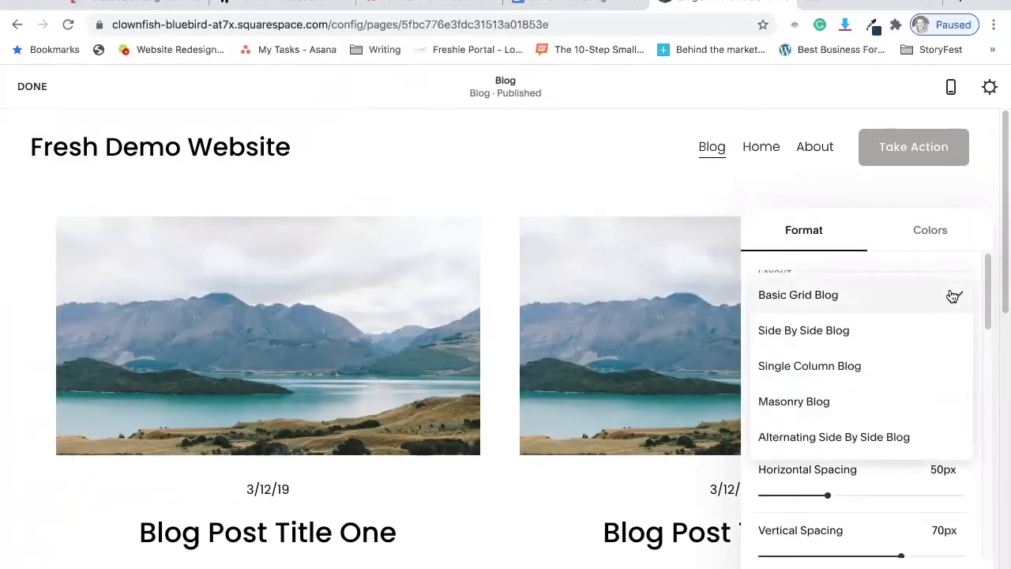
pyautogui.click(848, 332)
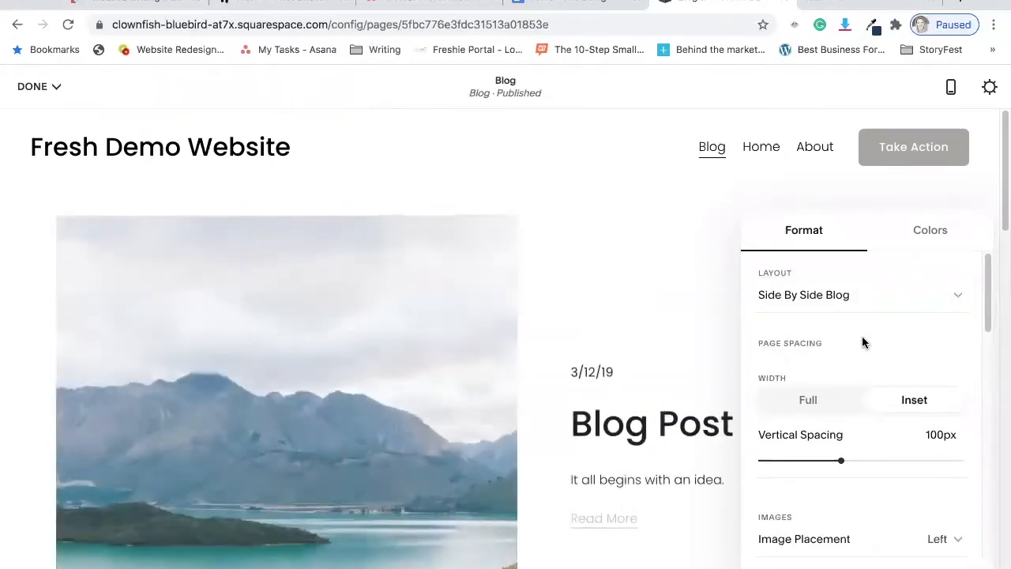
# Keep the section width at Inset, try vertical spacings of 59px and 183px, and set the vertical spacing to 71px.
pyautogui.scroll(-8, 676, 350)
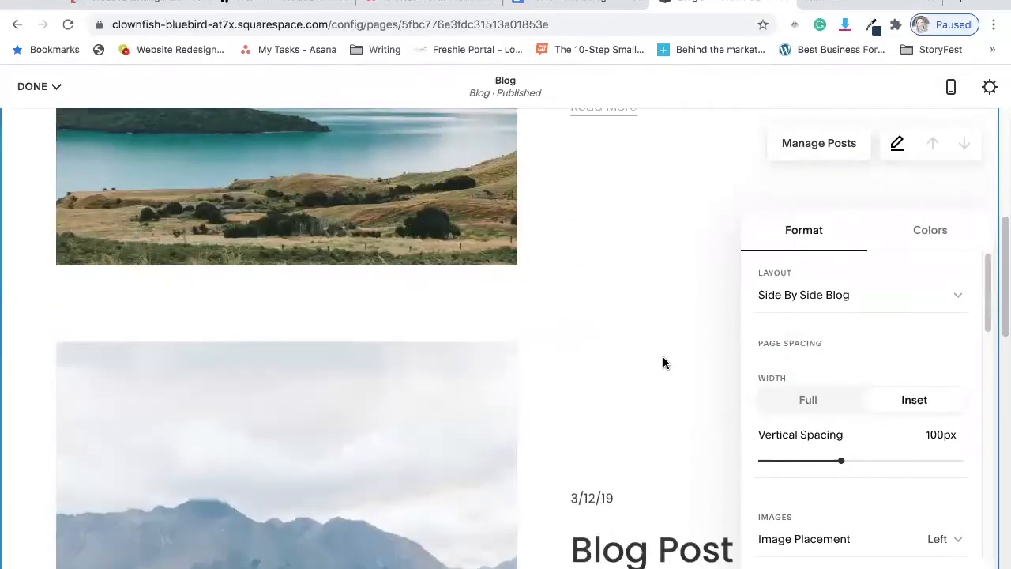
pyautogui.scroll(-10, 662, 363)
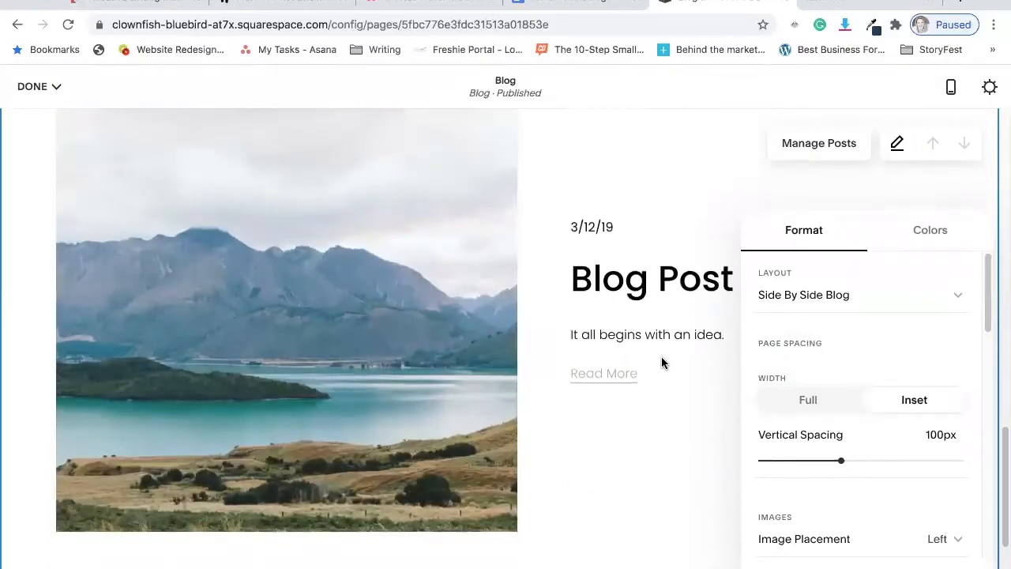
pyautogui.scroll(10, 661, 361)
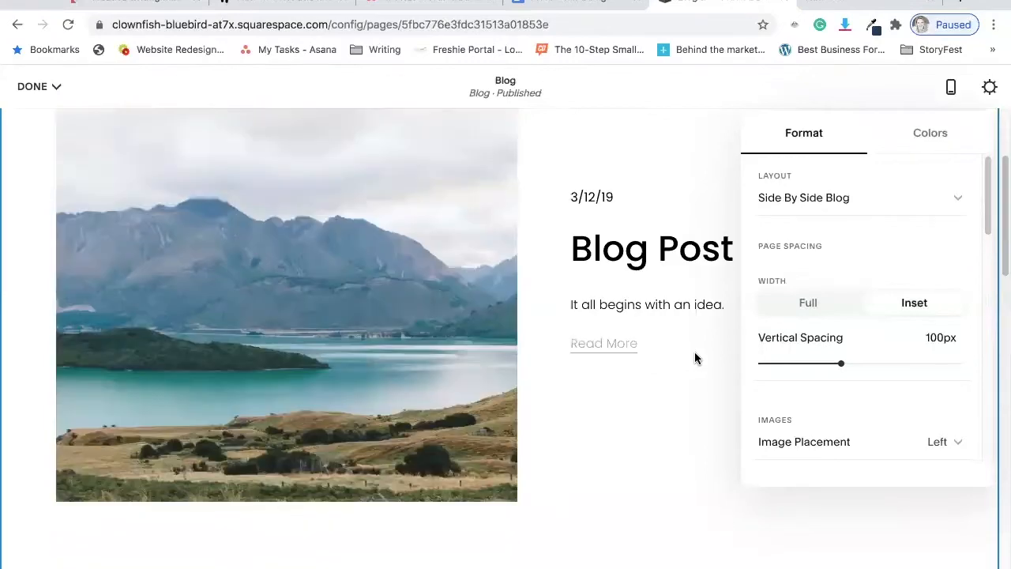
pyautogui.scroll(3, 663, 330)
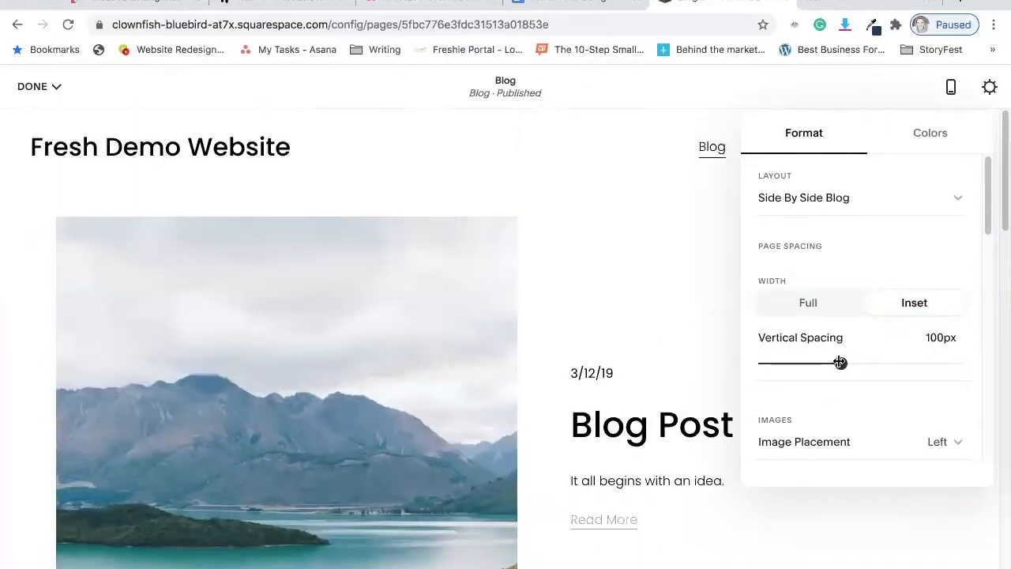
pyautogui.click(915, 304)
pyautogui.click(809, 363)
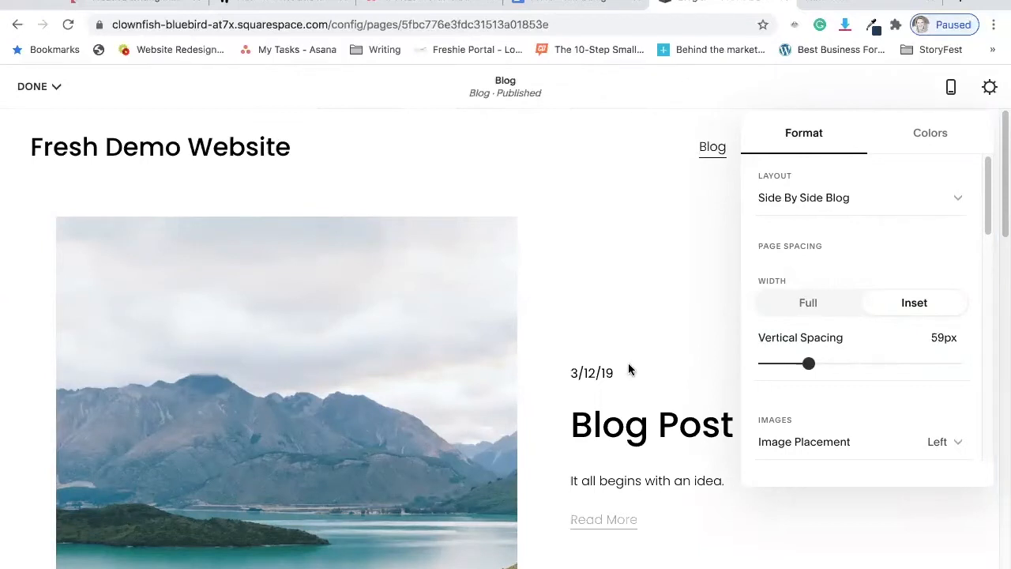
pyautogui.scroll(-3, 367, 378)
pyautogui.scroll(-1, 367, 385)
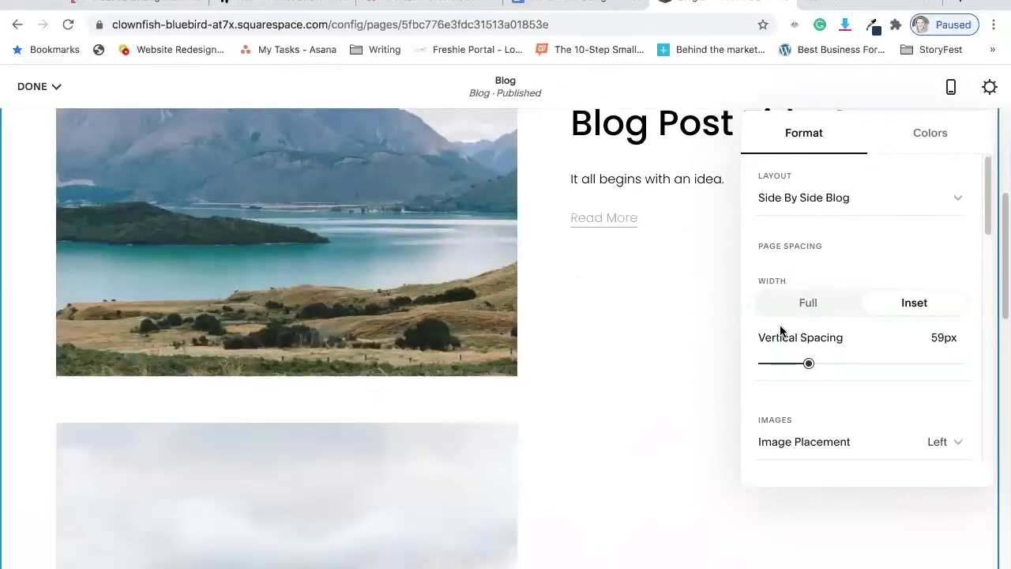
pyautogui.click(907, 361)
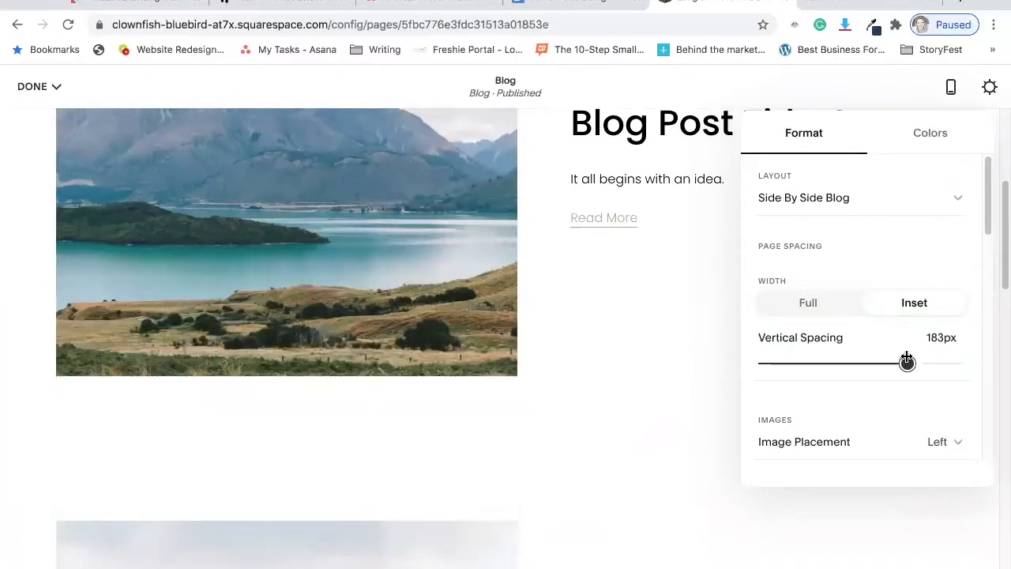
pyautogui.moveTo(851, 362); pyautogui.dragTo(817, 363)
pyautogui.scroll(-2, 700, 395)
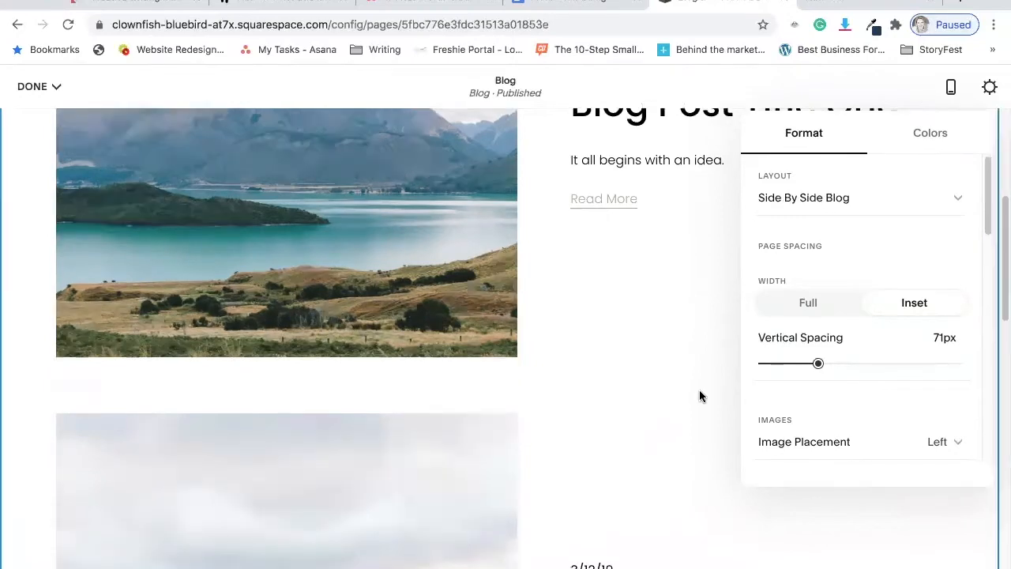
# Try the Right image placement for the blog posts and switch it back to Left.
pyautogui.click(958, 443)
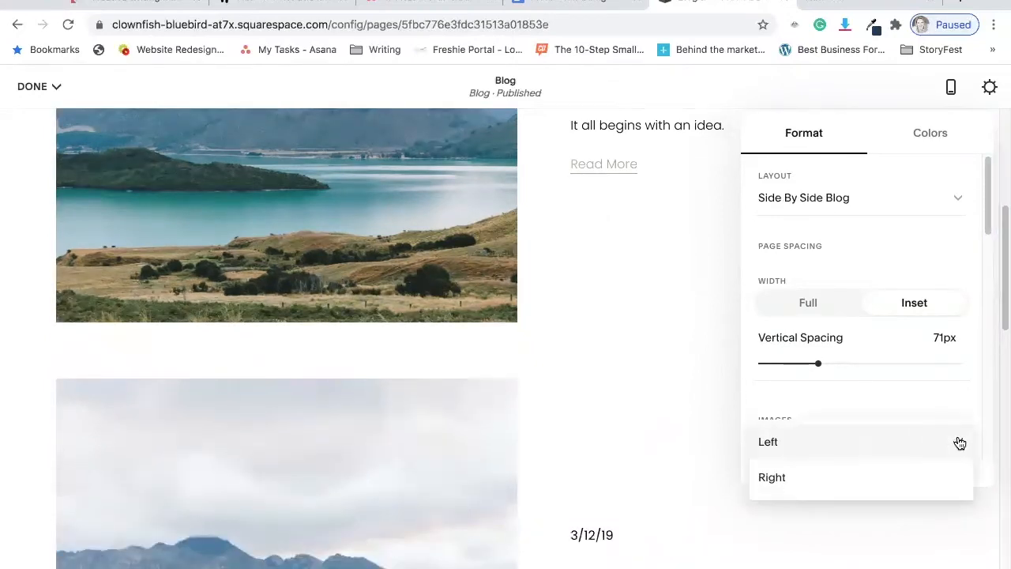
pyautogui.click(770, 476)
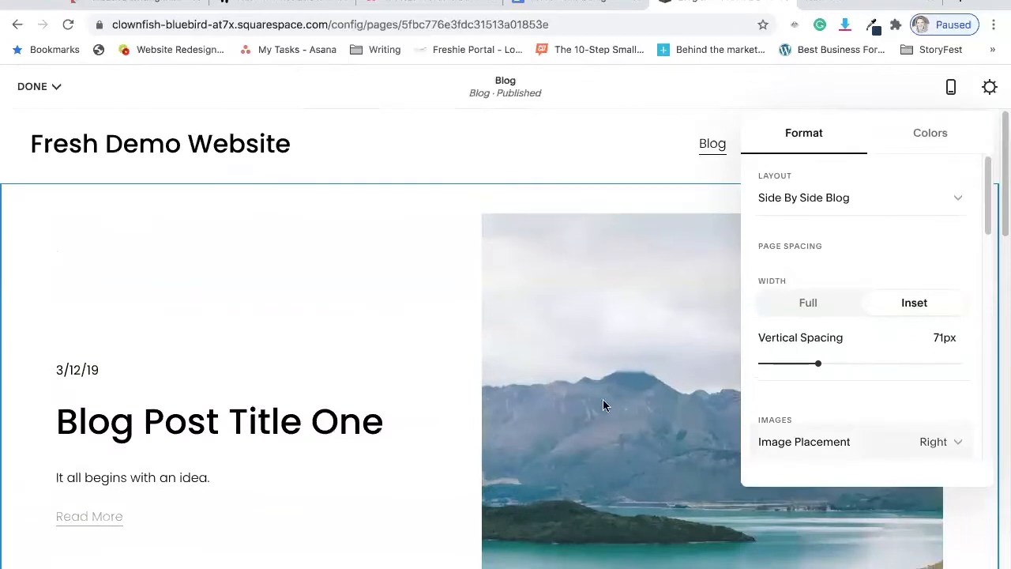
pyautogui.click(925, 442)
pyautogui.click(810, 407)
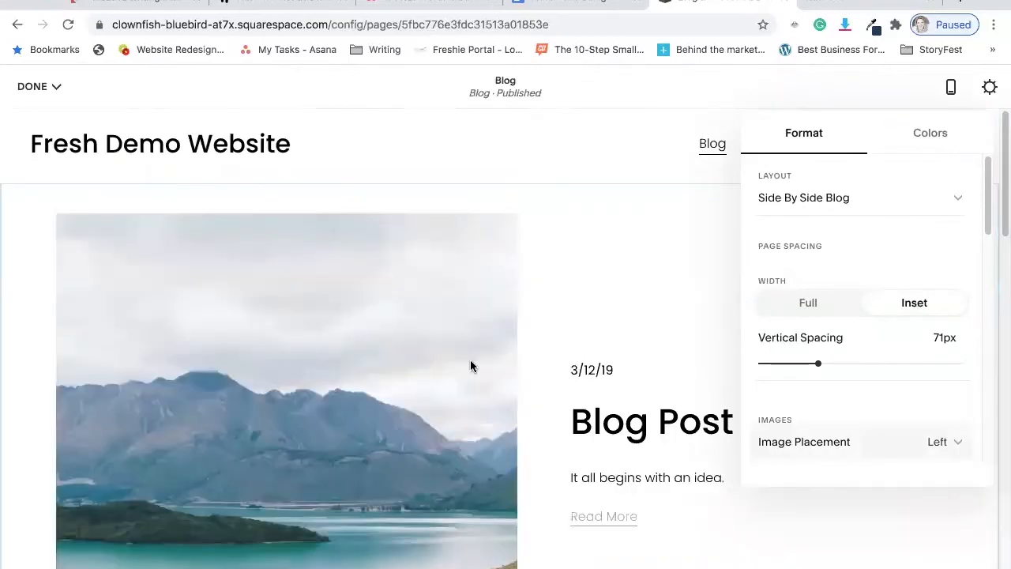
# Set the aspect ratio of the blog section's post images to 3:2 Standard.
pyautogui.scroll(-2, 453, 355)
pyautogui.scroll(-2, 451, 359)
pyautogui.scroll(4, 451, 359)
pyautogui.scroll(-3, 827, 286)
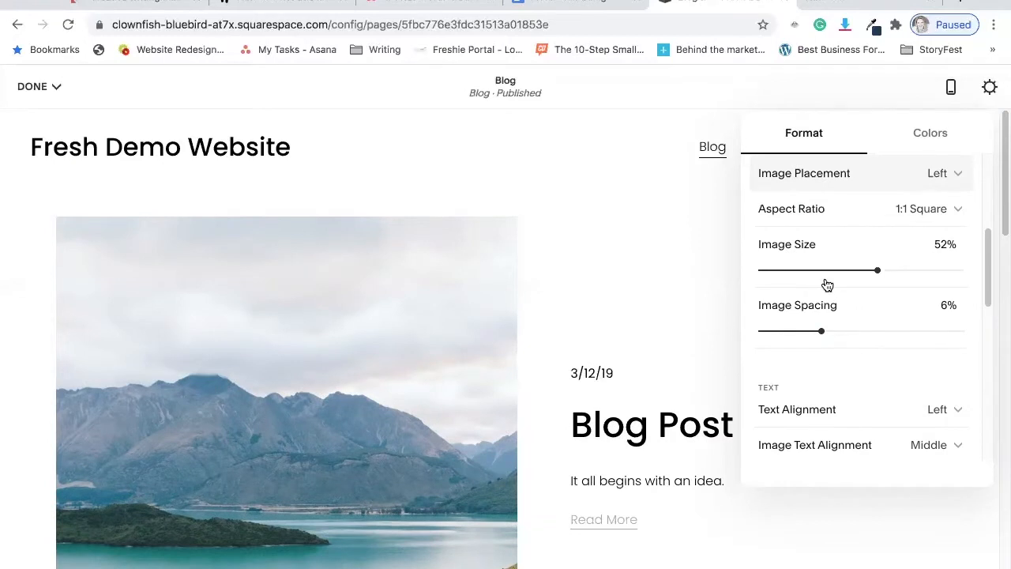
pyautogui.scroll(1, 857, 266)
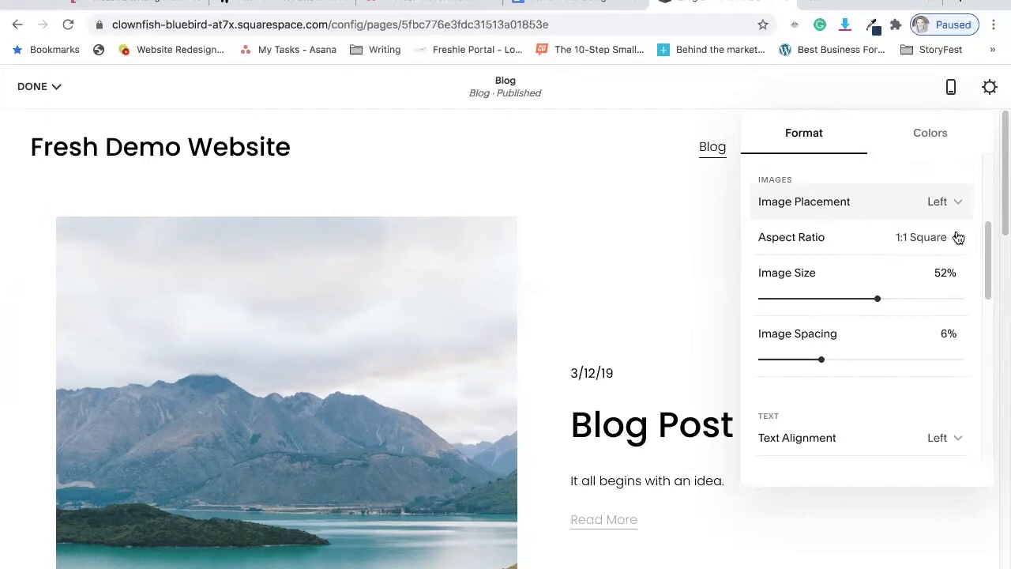
pyautogui.scroll(-1, 685, 310)
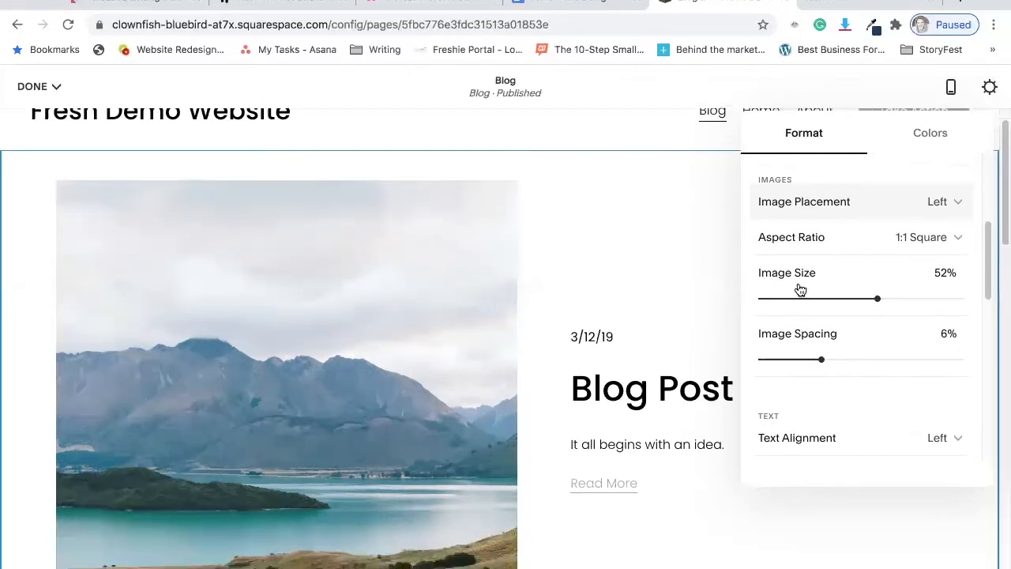
pyautogui.click(958, 237)
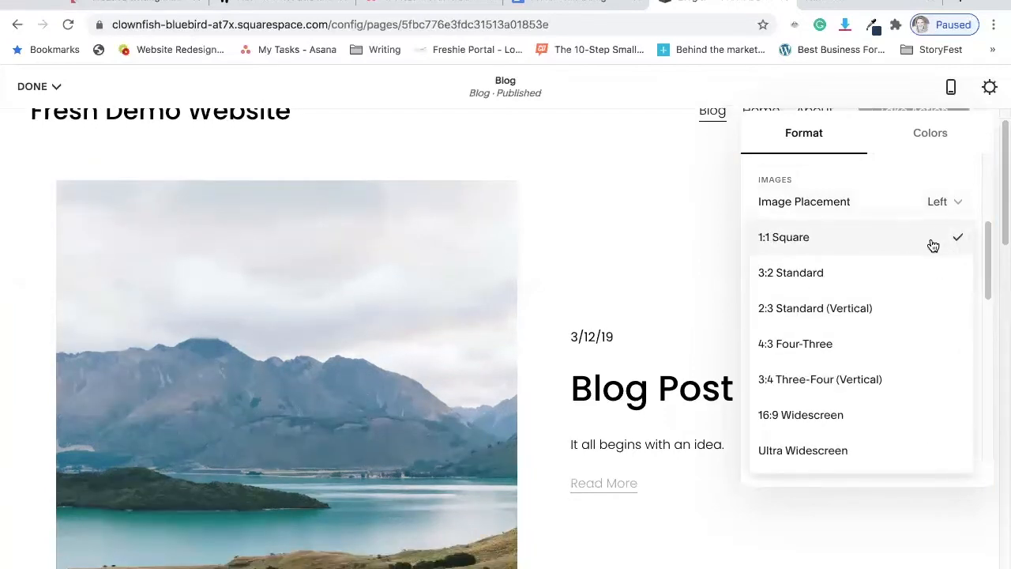
pyautogui.click(878, 273)
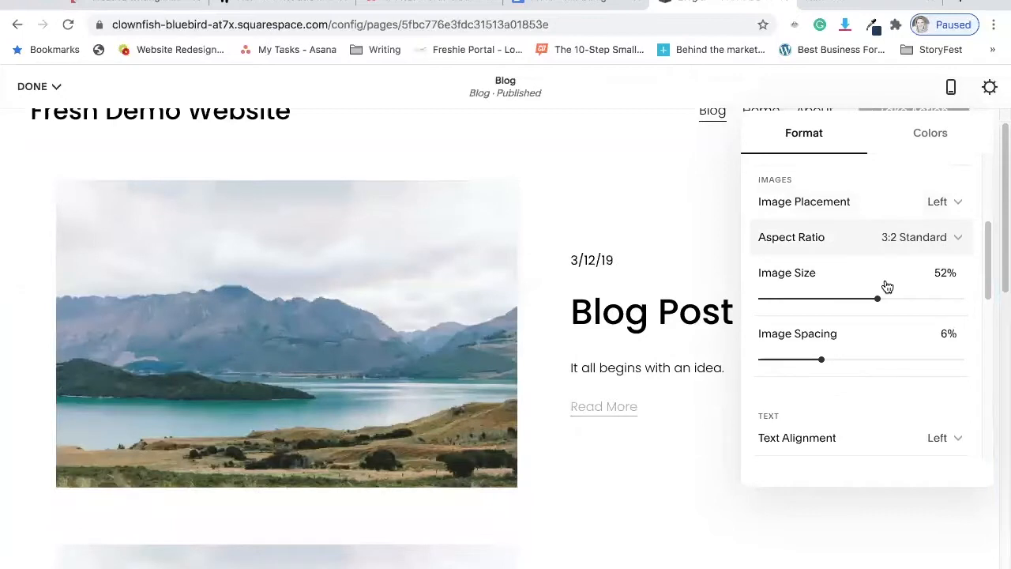
# Try the 4:3 Four-Three aspect ratio for the post images, switch it to 1:1 Square, and set the image size to 36%.
pyautogui.click(957, 237)
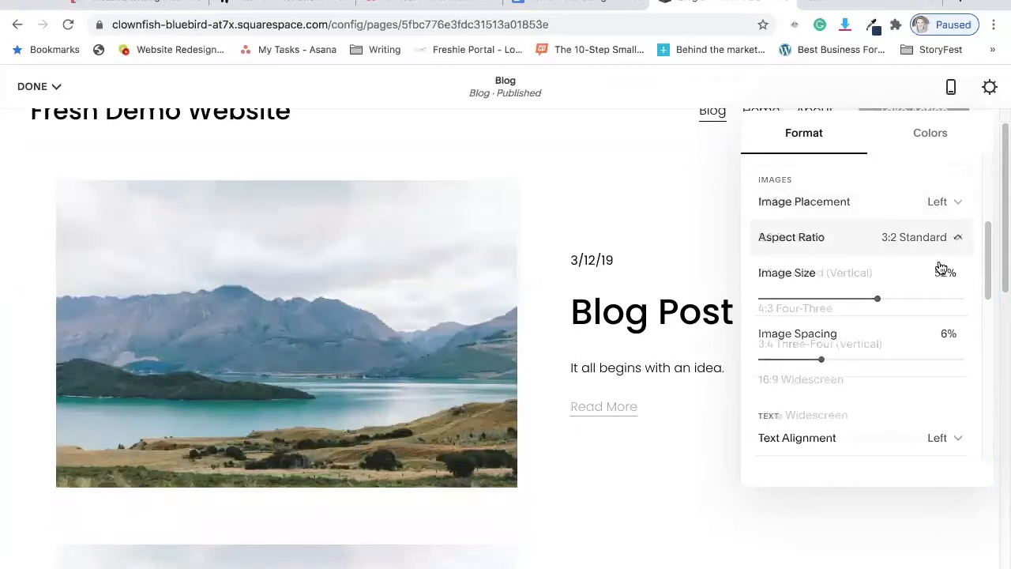
pyautogui.click(960, 308)
pyautogui.click(959, 239)
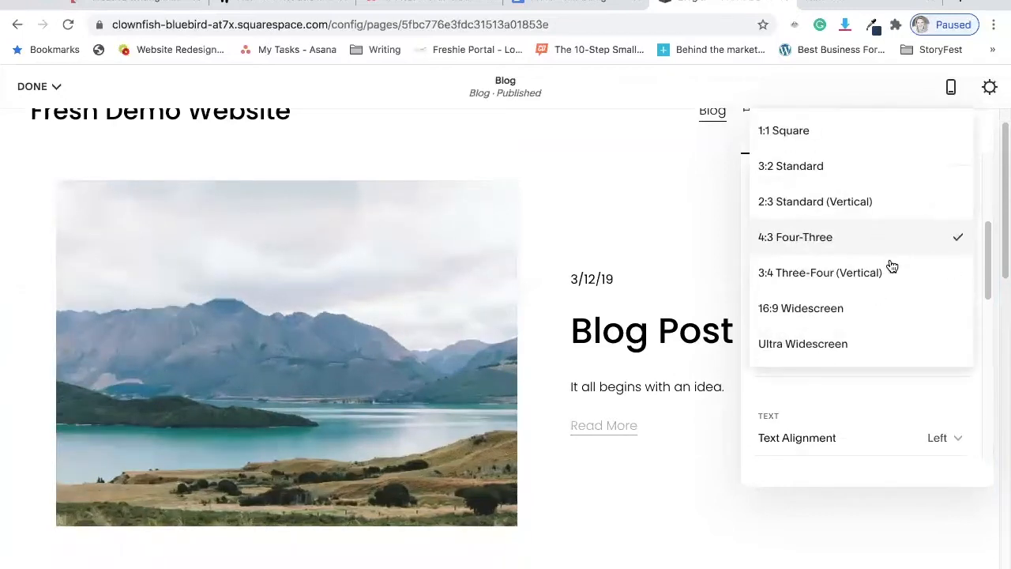
pyautogui.click(903, 130)
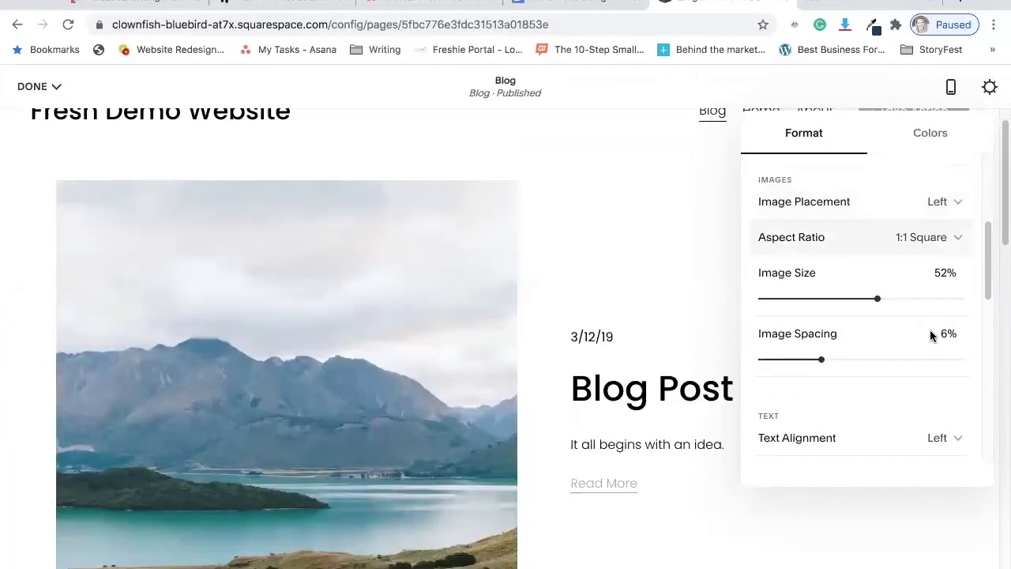
pyautogui.moveTo(848, 298); pyautogui.dragTo(819, 298)
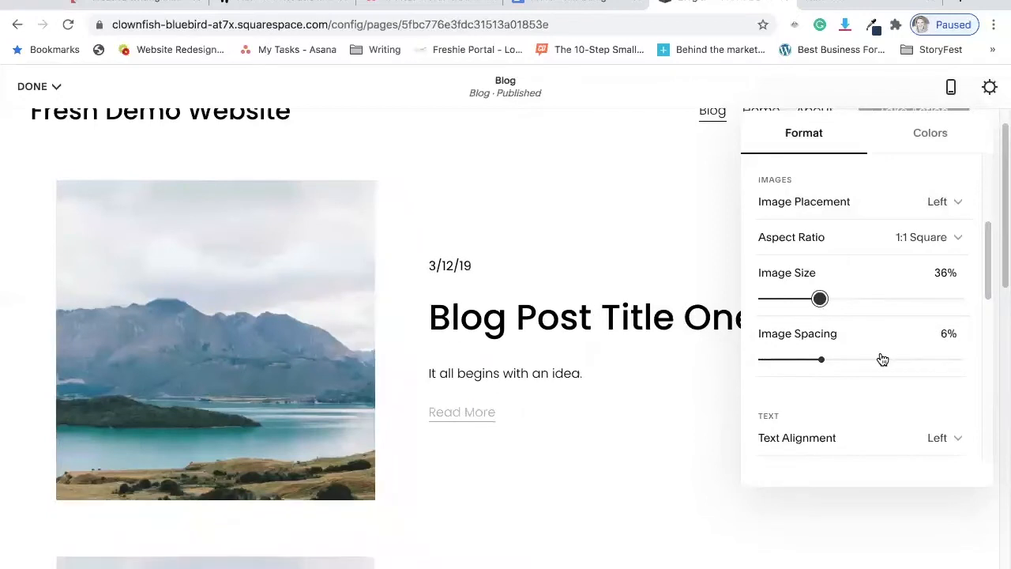
# Look through the remaining text and meta format options of the blog section and save the page changes.
pyautogui.scroll(-2, 866, 337)
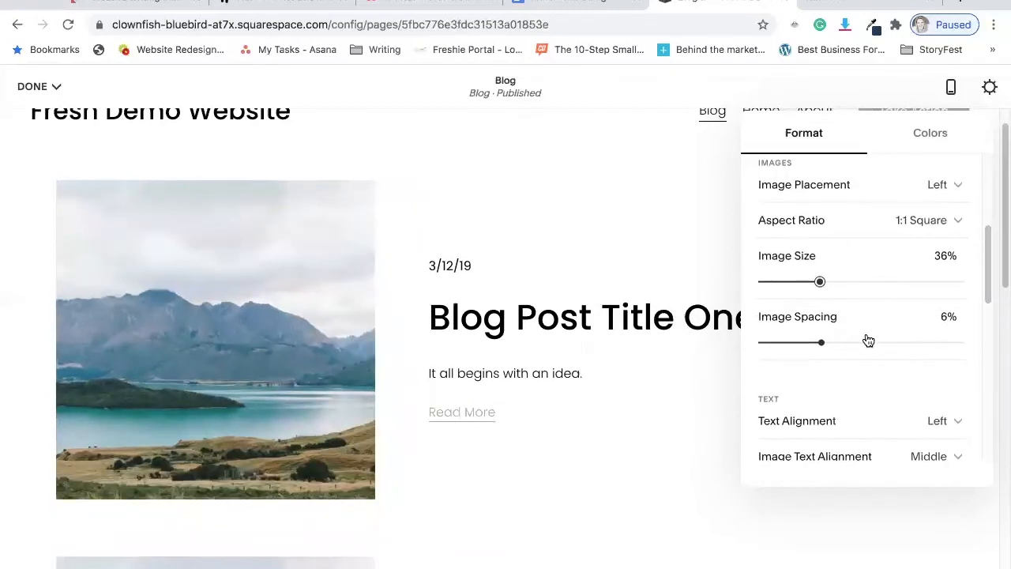
pyautogui.scroll(-8, 863, 336)
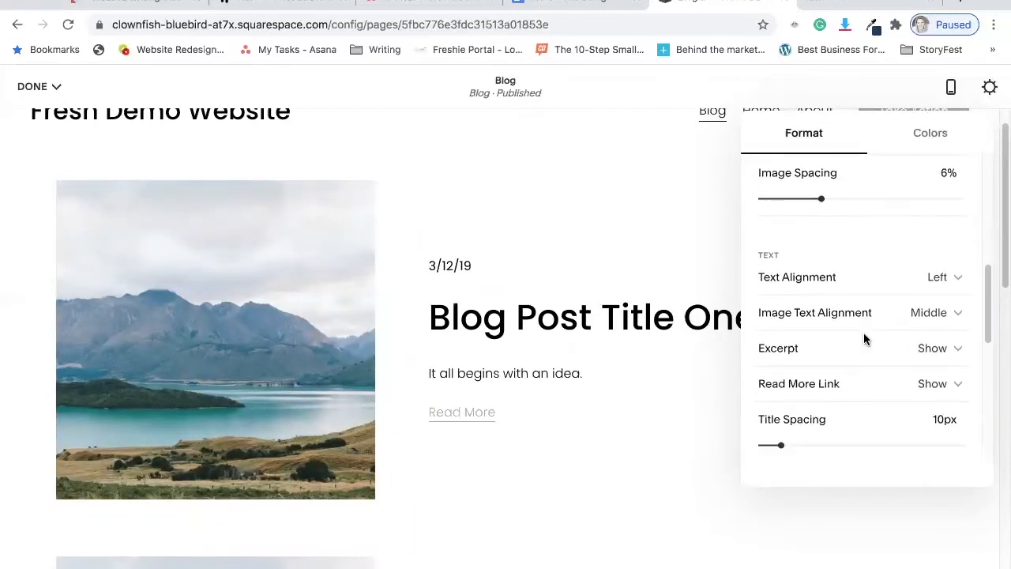
pyautogui.scroll(-4, 862, 339)
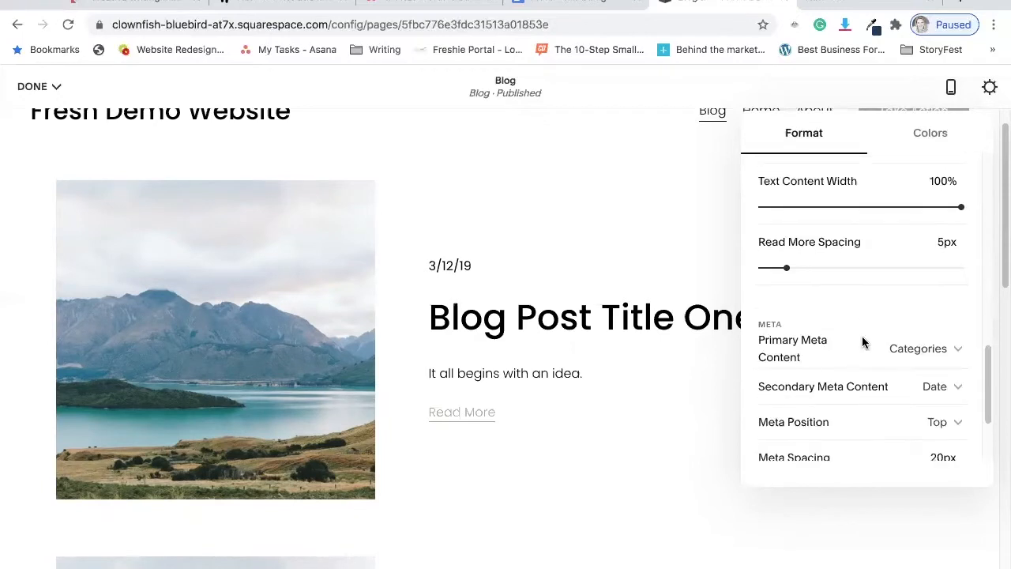
pyautogui.scroll(15, 863, 344)
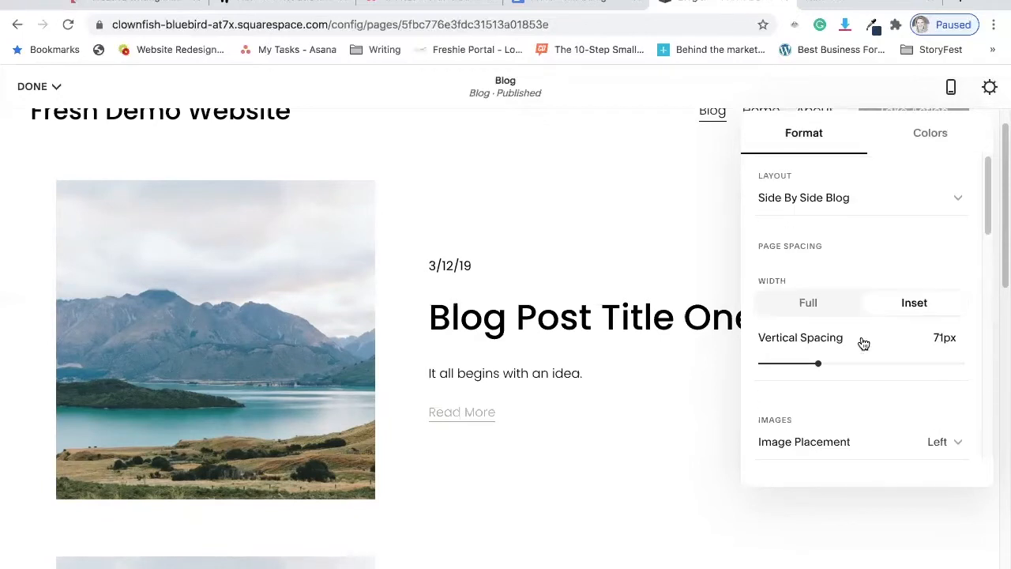
pyautogui.click(650, 246)
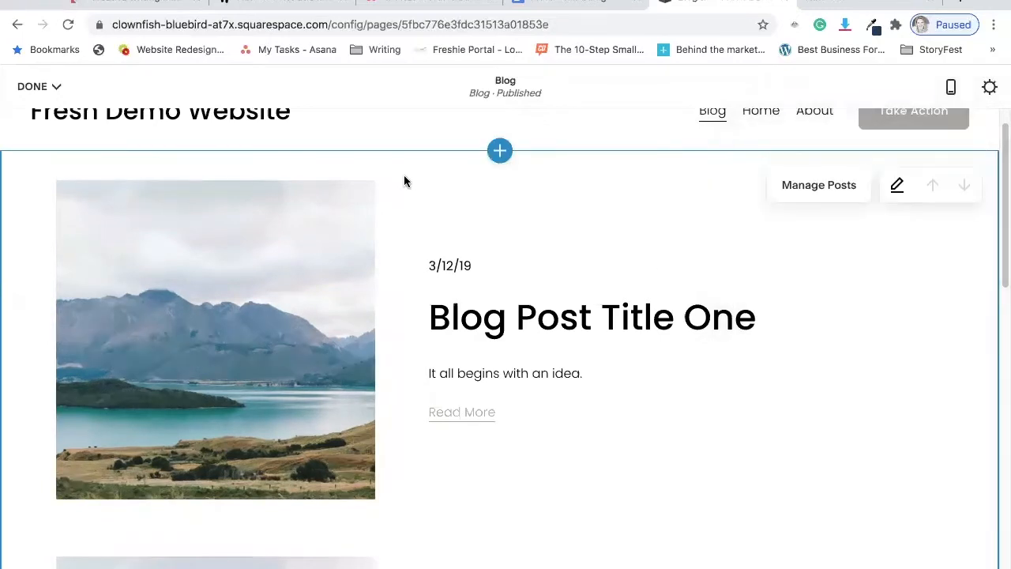
pyautogui.moveTo(56, 86)
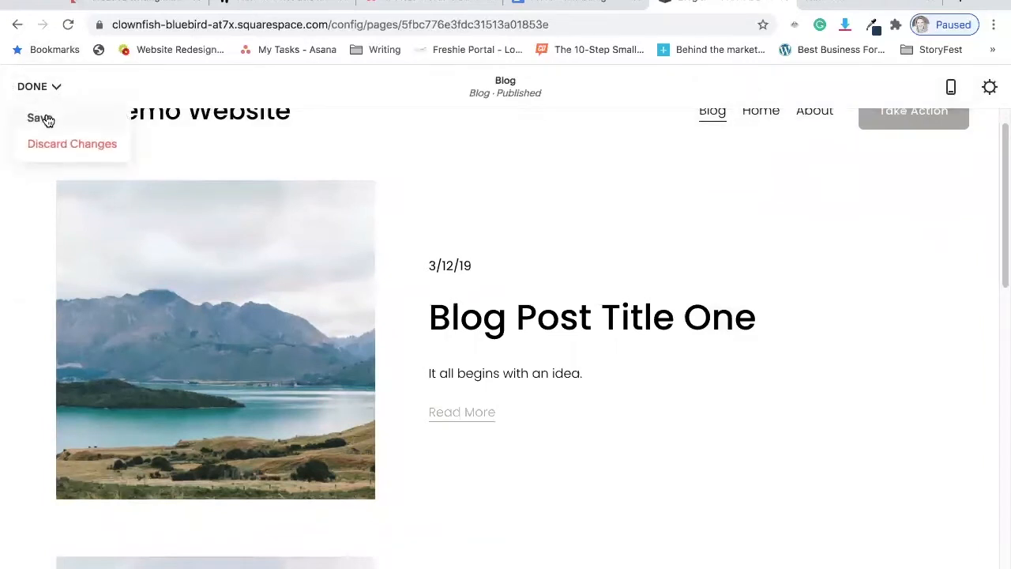
pyautogui.click(40, 118)
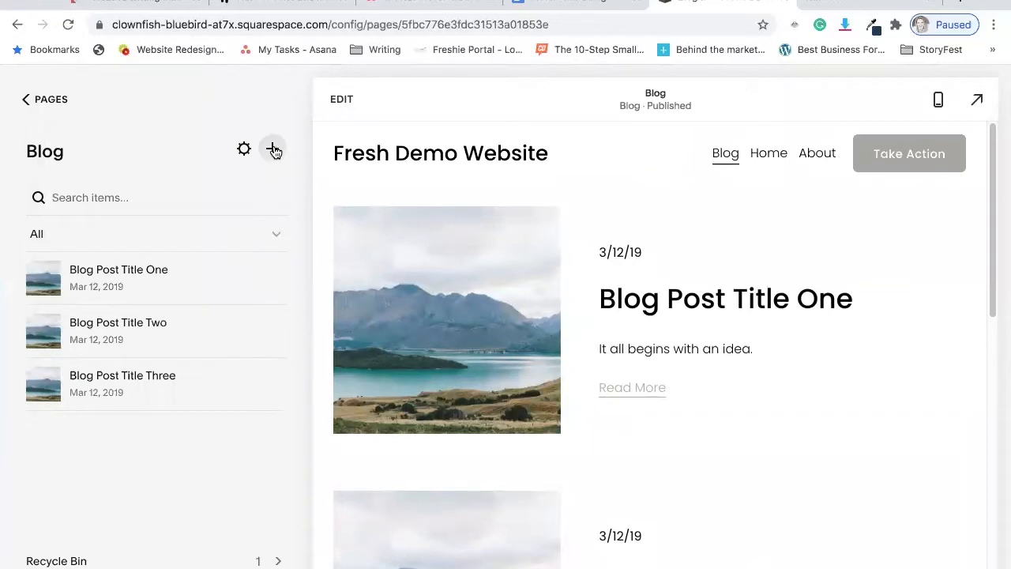
# Create a new blog post and give it the title "Book Review 1".
pyautogui.click(273, 150)
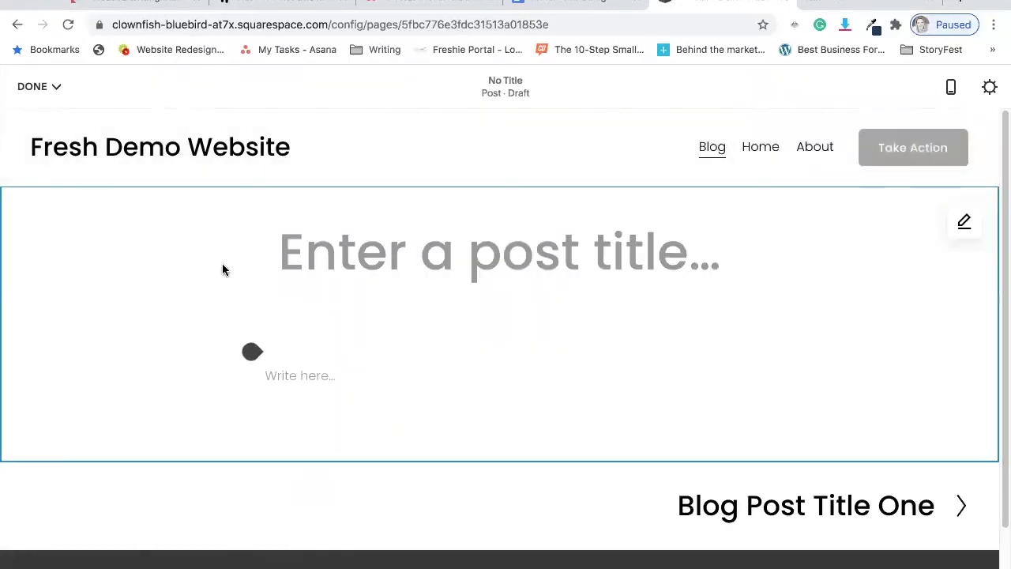
pyautogui.click(354, 250)
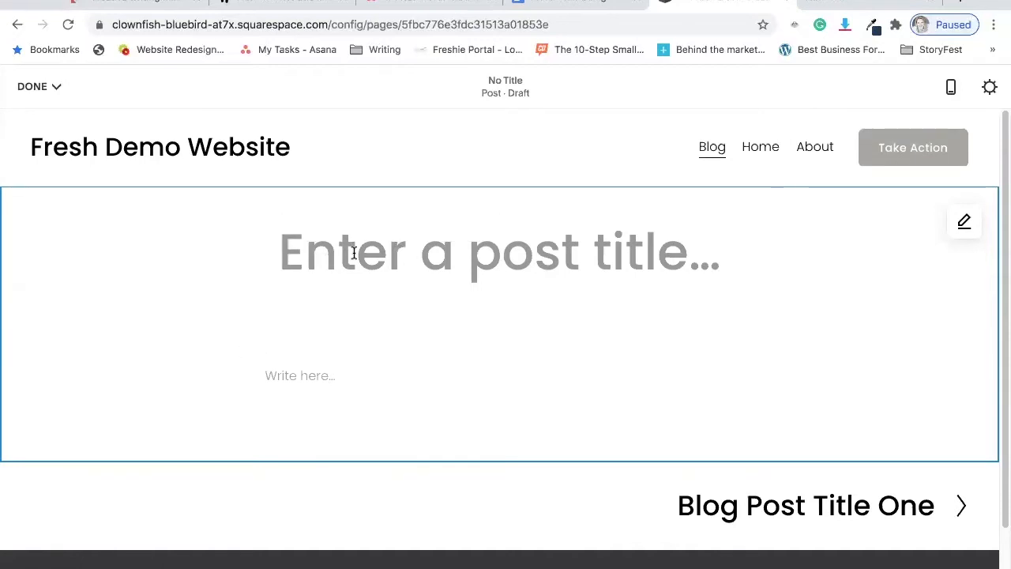
pyautogui.write('Book Review 1')
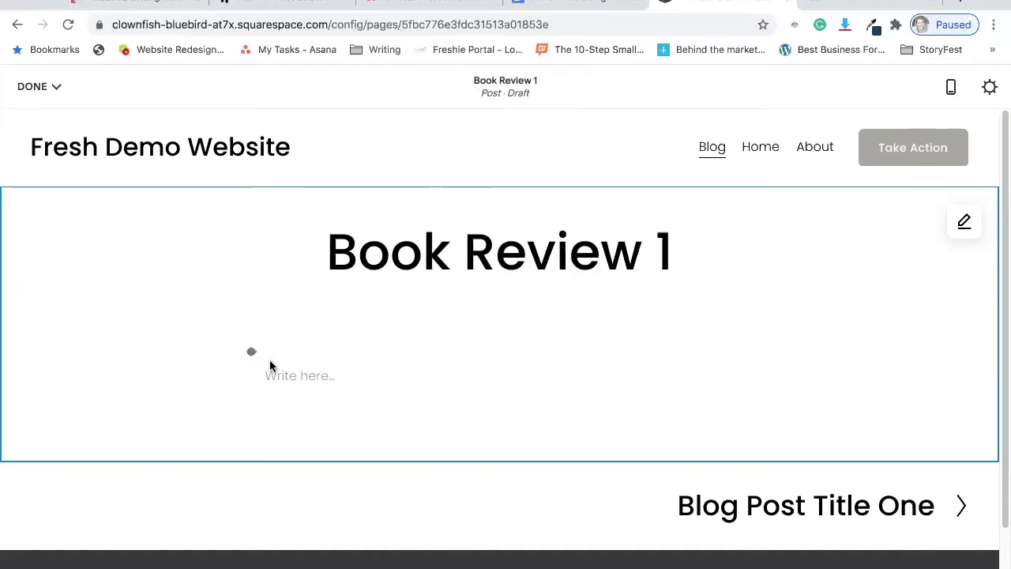
# Write "Content. This book was amazing . . ." as the post's body text.
pyautogui.click(327, 375)
pyautogui.write('Content. ')
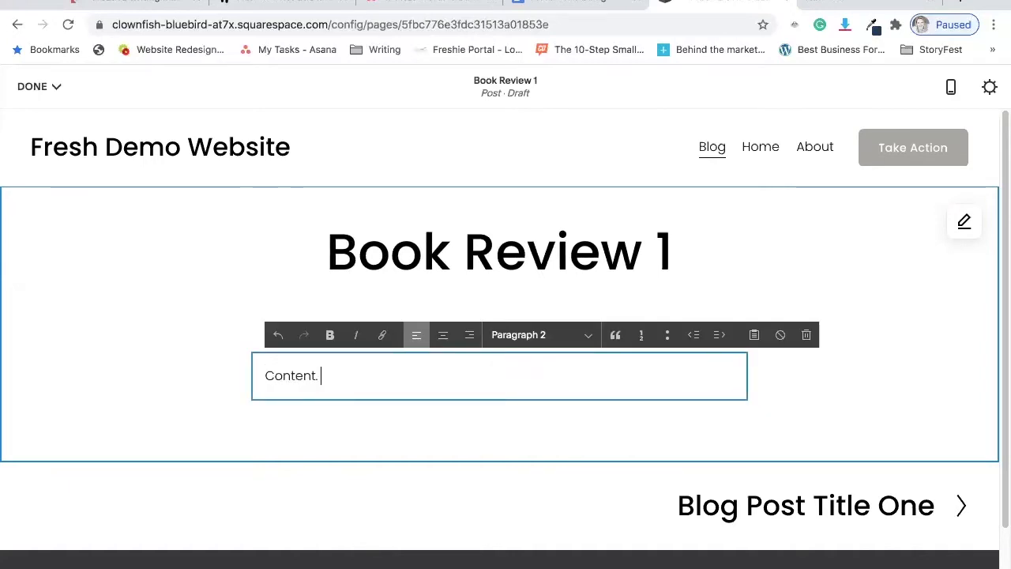
pyautogui.write('This book was amazing . . .')
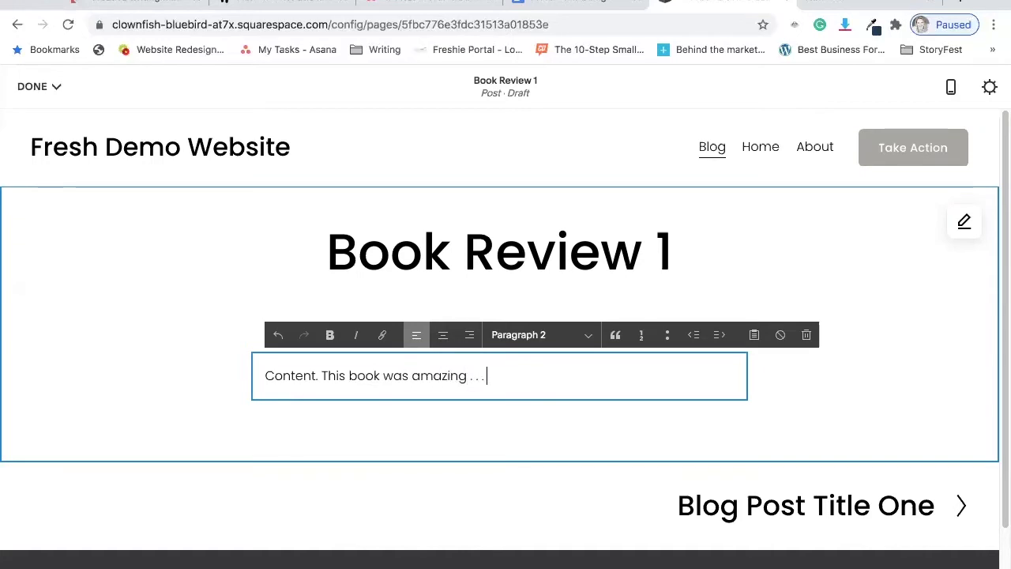
pyautogui.click(97, 303)
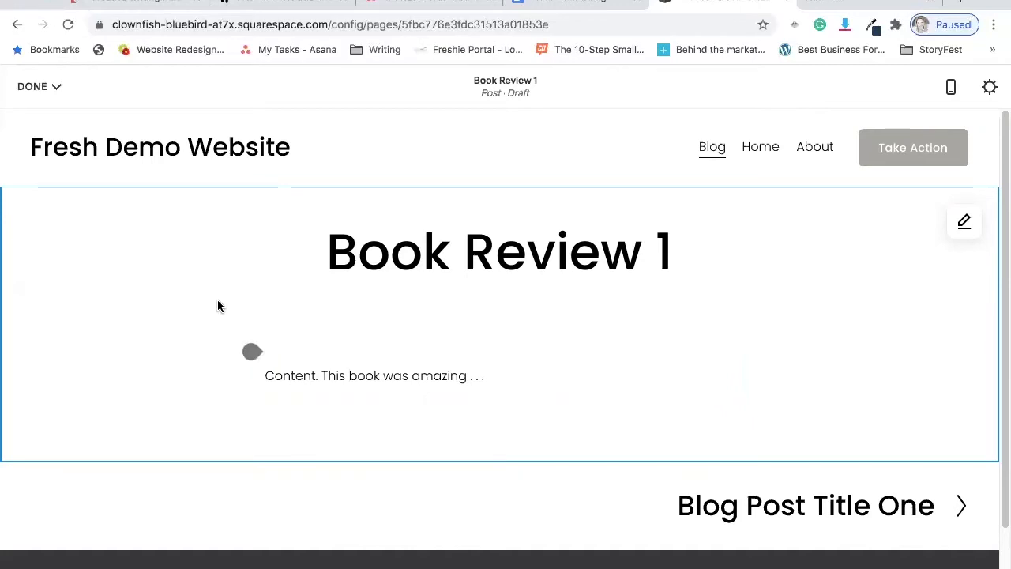
# Insert an image block above the post's body text, open the local image upload and cancel it.
pyautogui.click(251, 352)
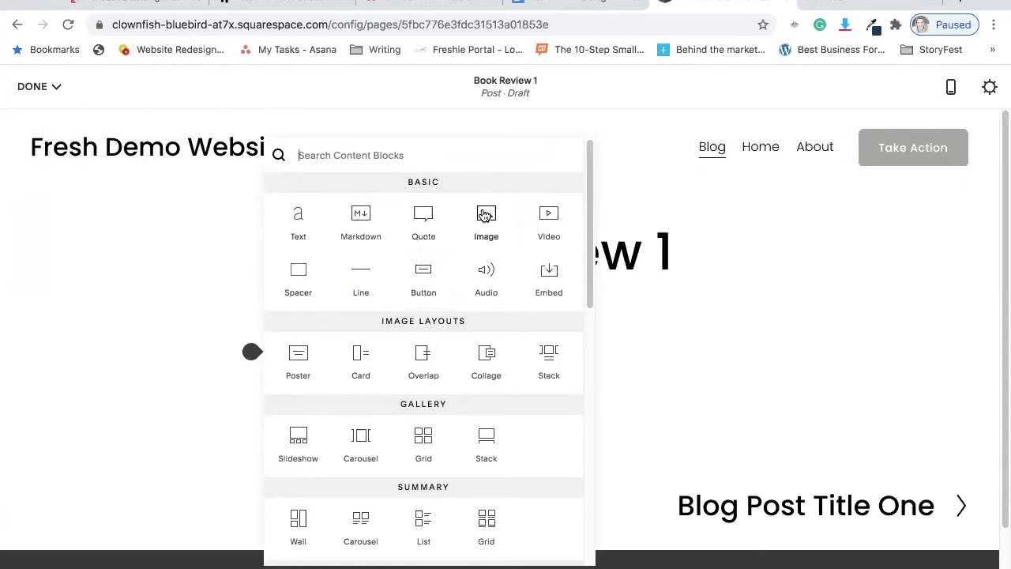
pyautogui.click(484, 214)
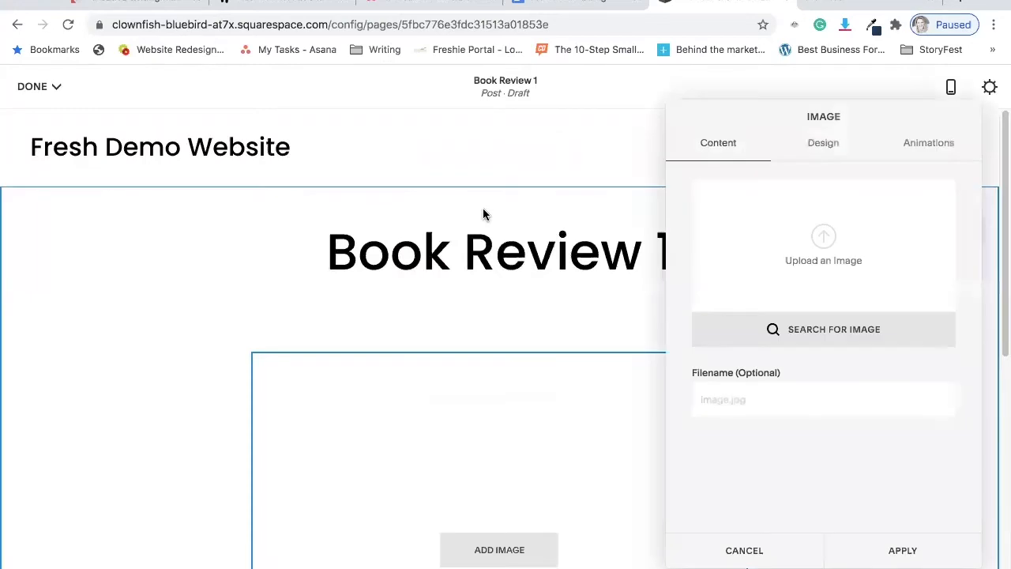
pyautogui.click(827, 238)
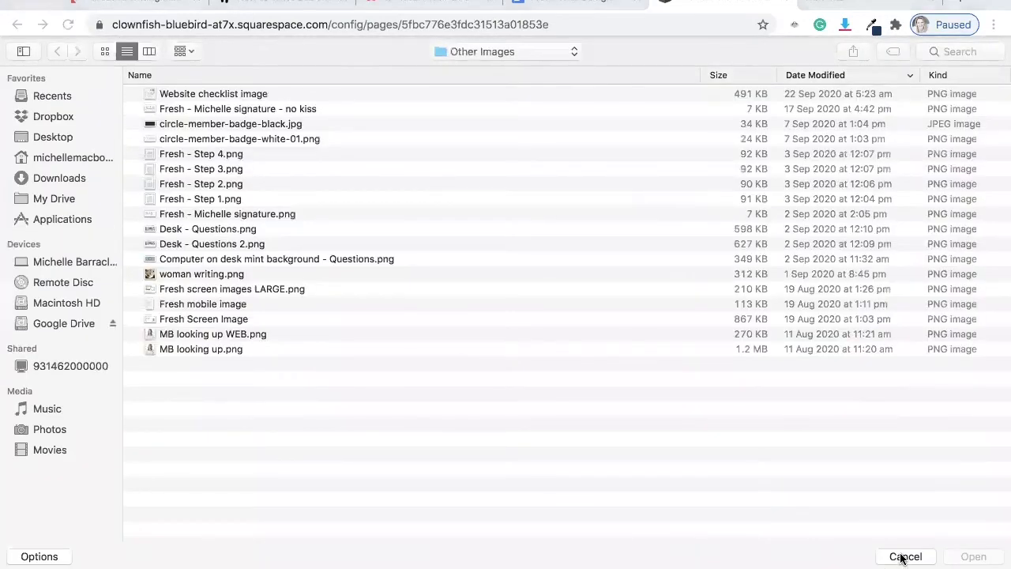
pyautogui.click(902, 557)
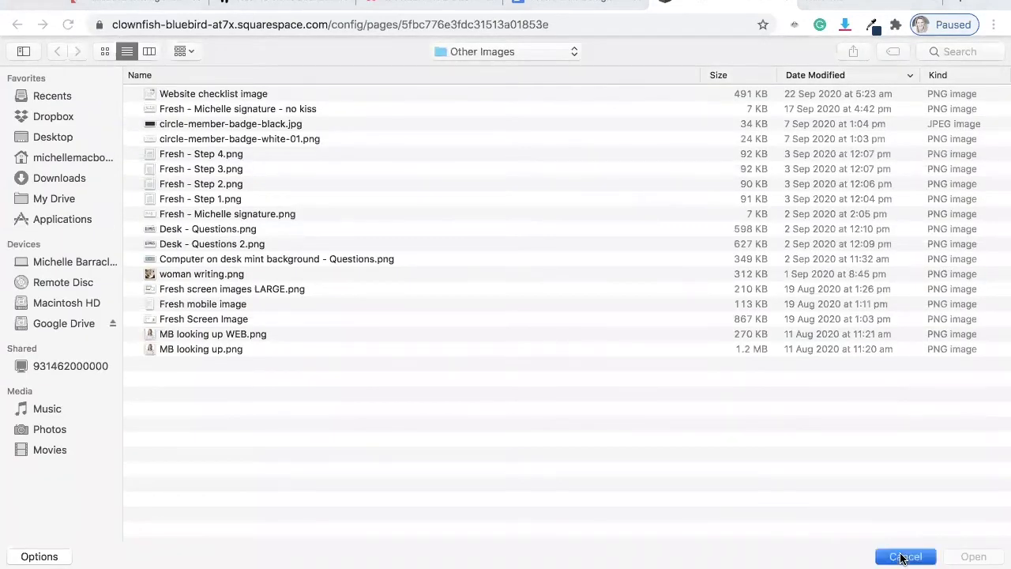
# Search the free Unsplash images for "book" and use the open book in front of a misty landscape for the image block.
pyautogui.click(852, 328)
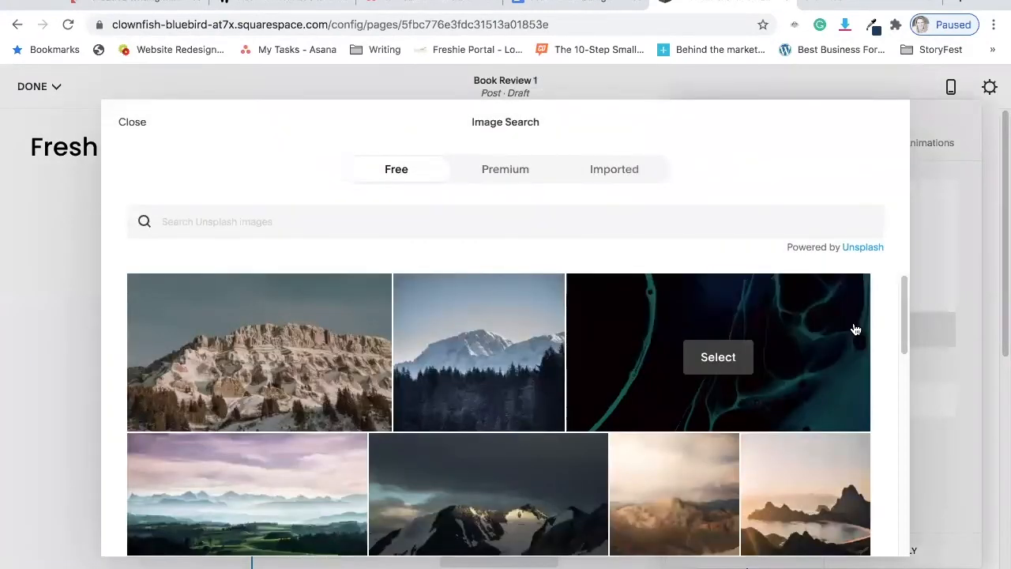
pyautogui.click(371, 218)
pyautogui.write('book')
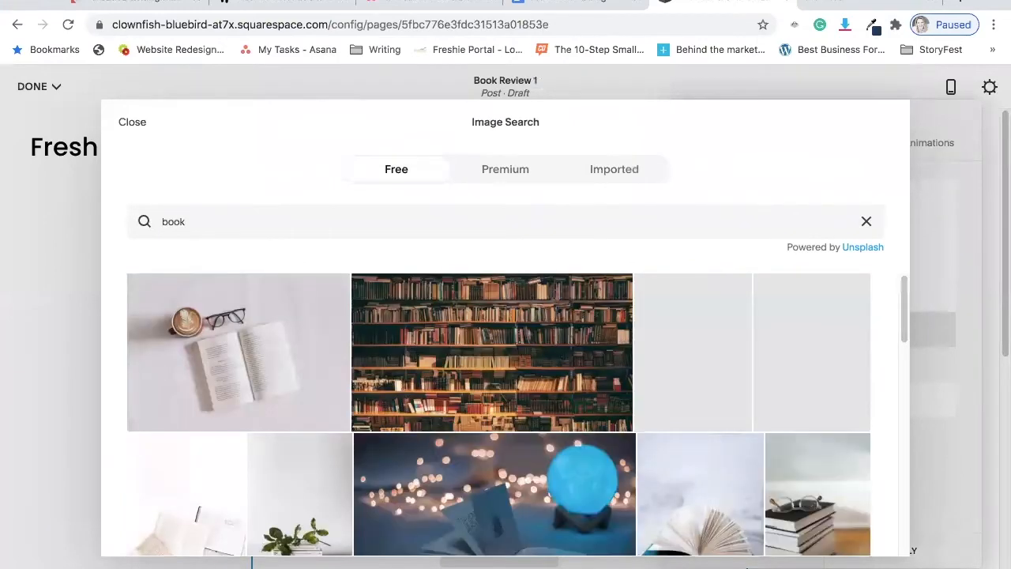
pyautogui.scroll(-2, 237, 352)
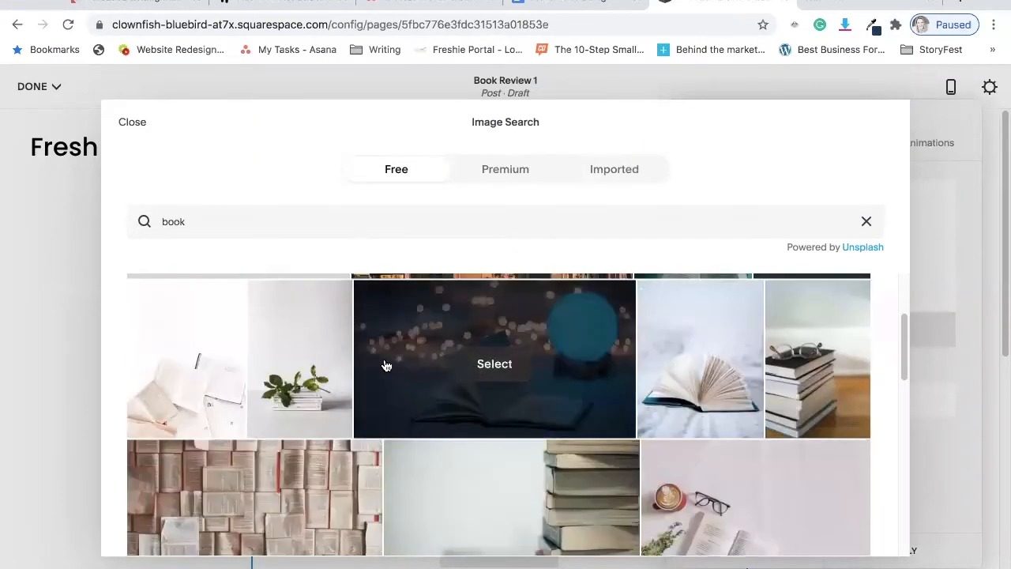
pyautogui.scroll(2, 268, 377)
pyautogui.scroll(-1, 555, 356)
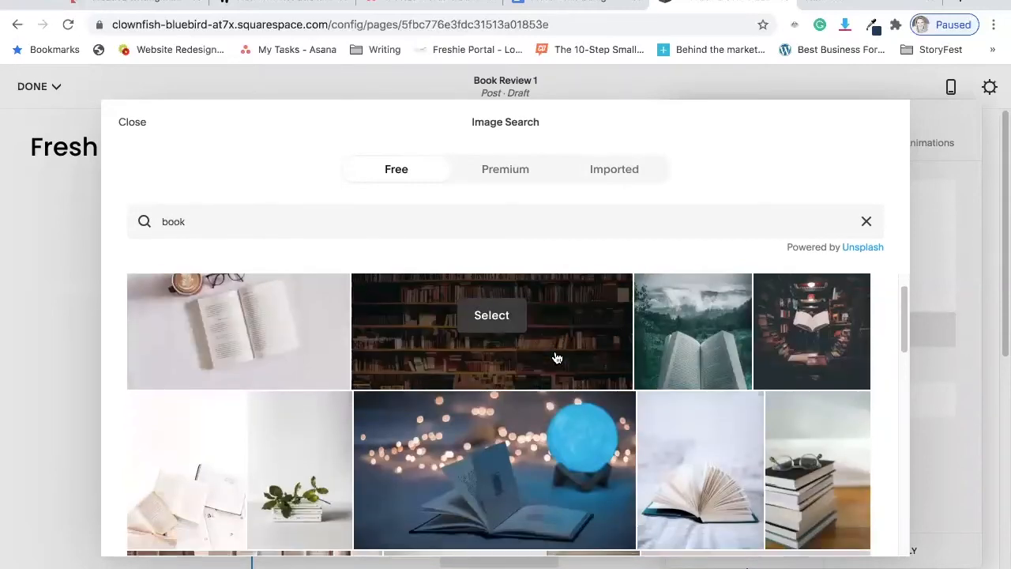
pyautogui.scroll(-1, 555, 356)
pyautogui.scroll(2, 695, 332)
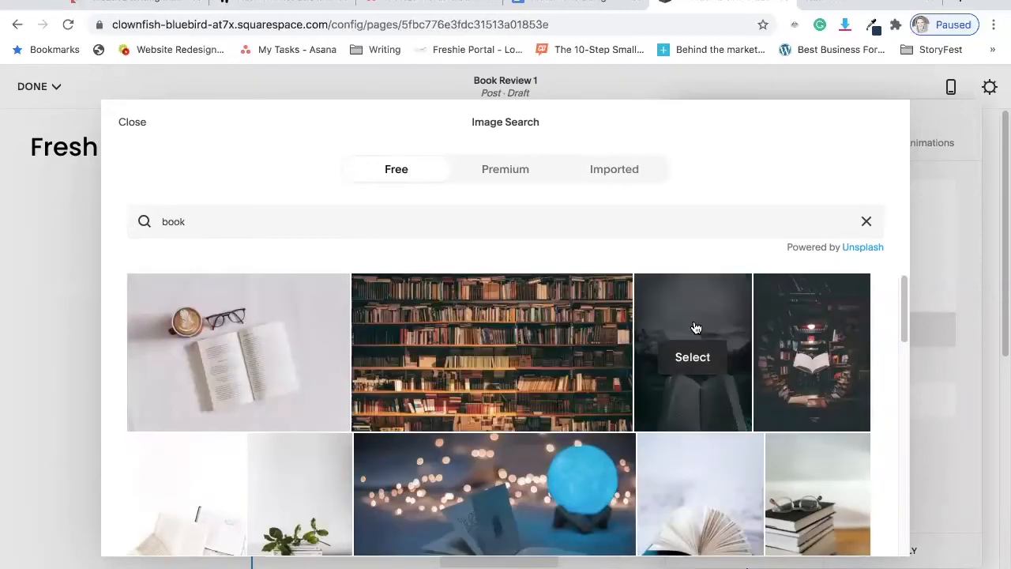
pyautogui.click(692, 357)
pyautogui.click(679, 422)
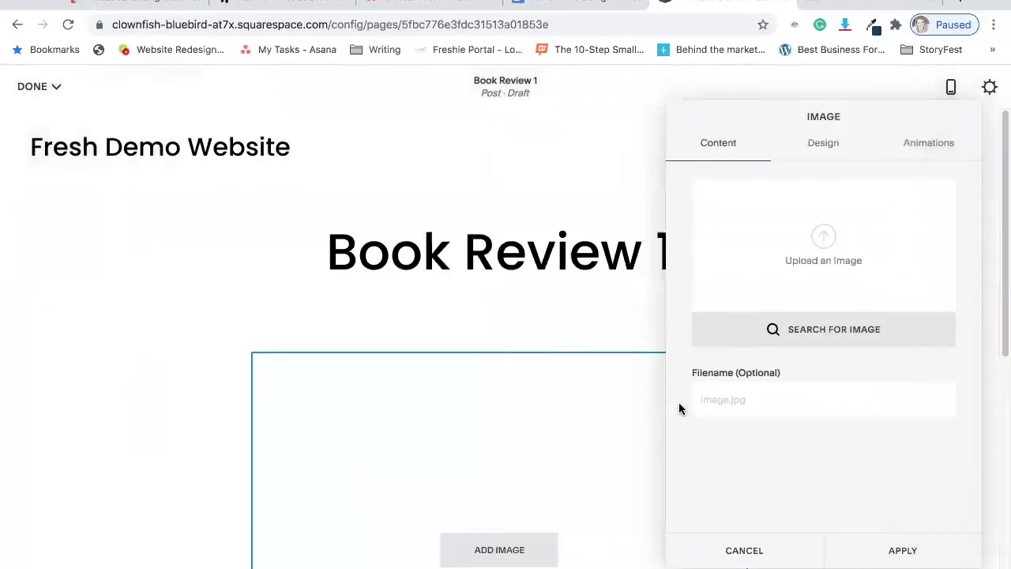
# Set the image block's caption option to Do Not Display Caption and apply the image settings.
pyautogui.click(820, 147)
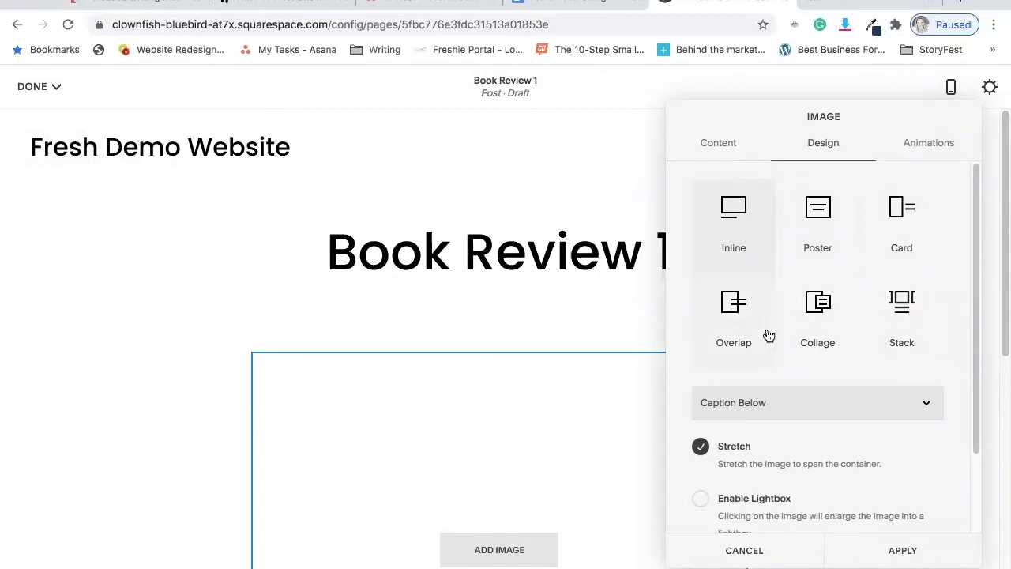
pyautogui.click(792, 398)
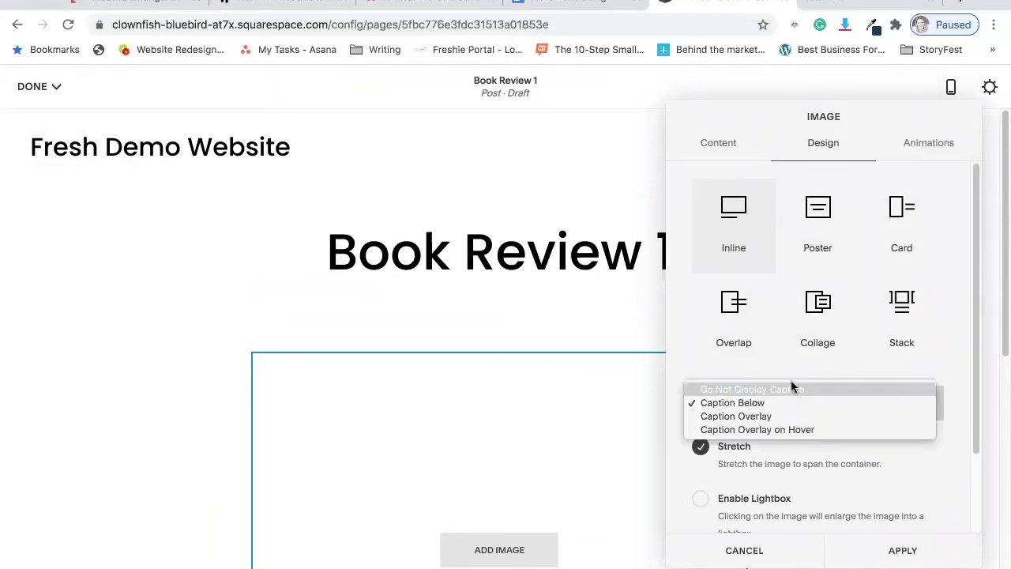
pyautogui.click(791, 389)
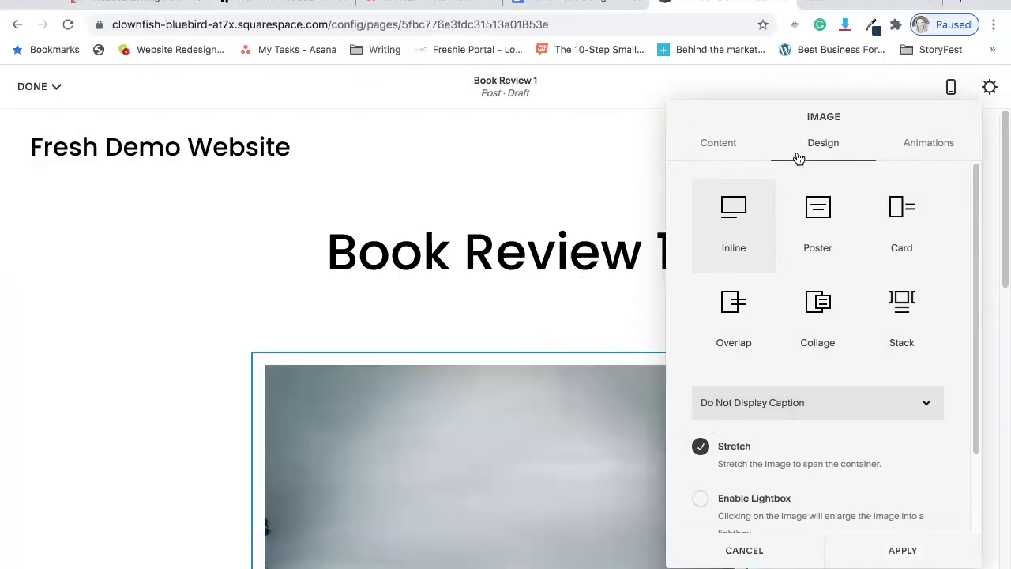
pyautogui.click(726, 153)
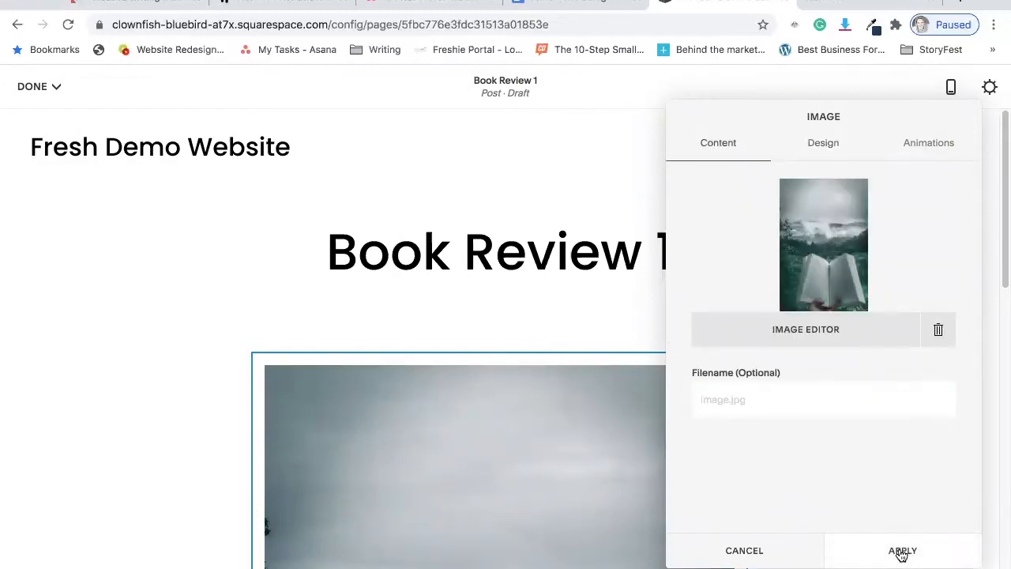
pyautogui.click(901, 552)
# Turn on Show Date and Show Author Name in the format settings of the blog post section.
pyautogui.scroll(-4, 769, 472)
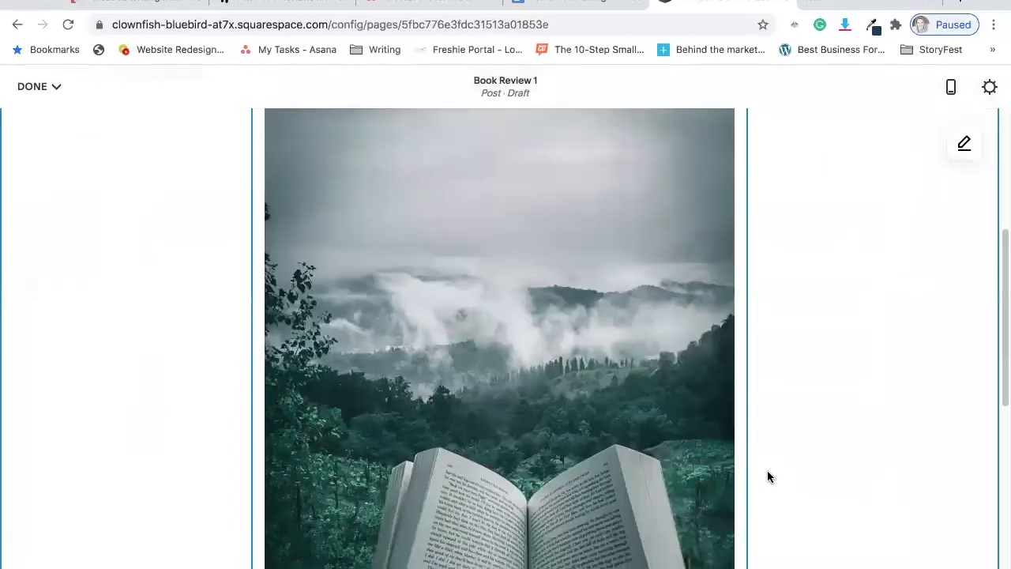
pyautogui.scroll(-5, 766, 473)
pyautogui.scroll(10, 745, 469)
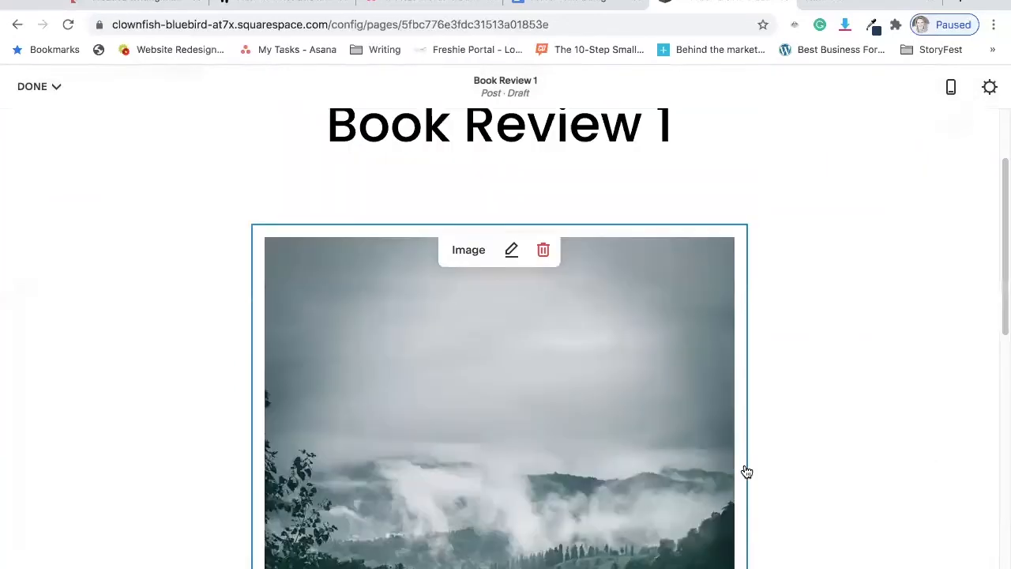
pyautogui.scroll(2, 746, 471)
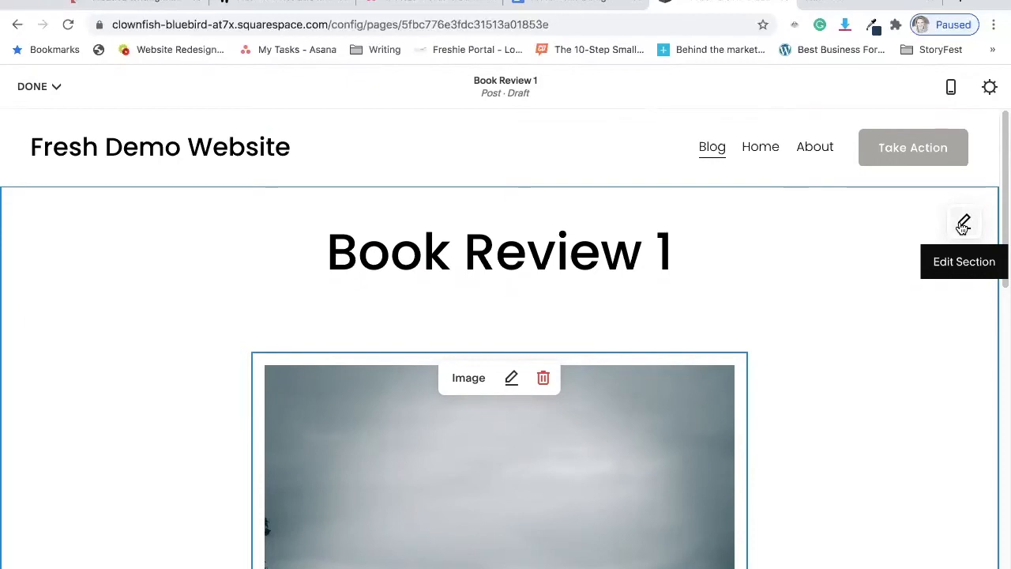
pyautogui.click(962, 225)
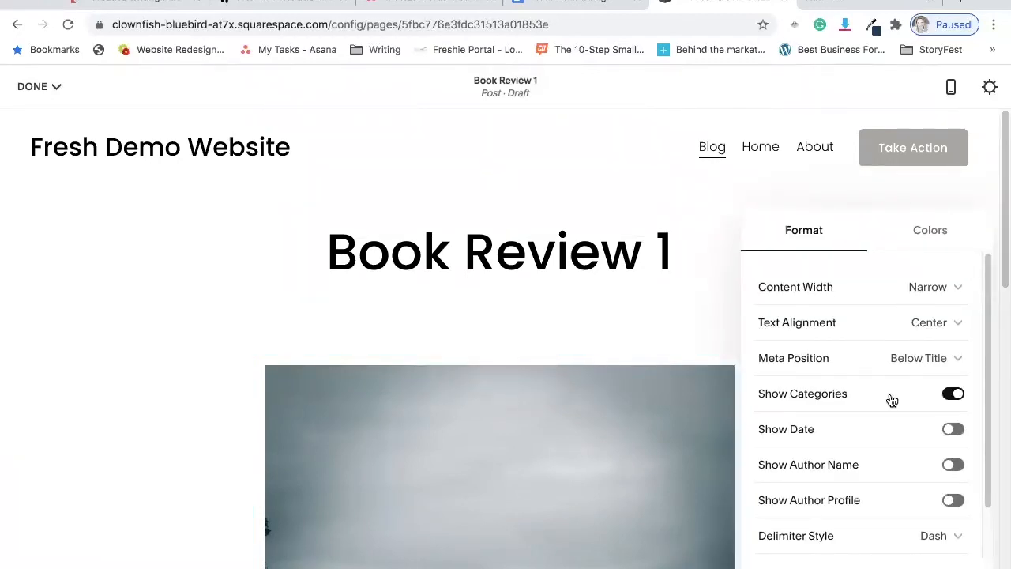
pyautogui.click(954, 430)
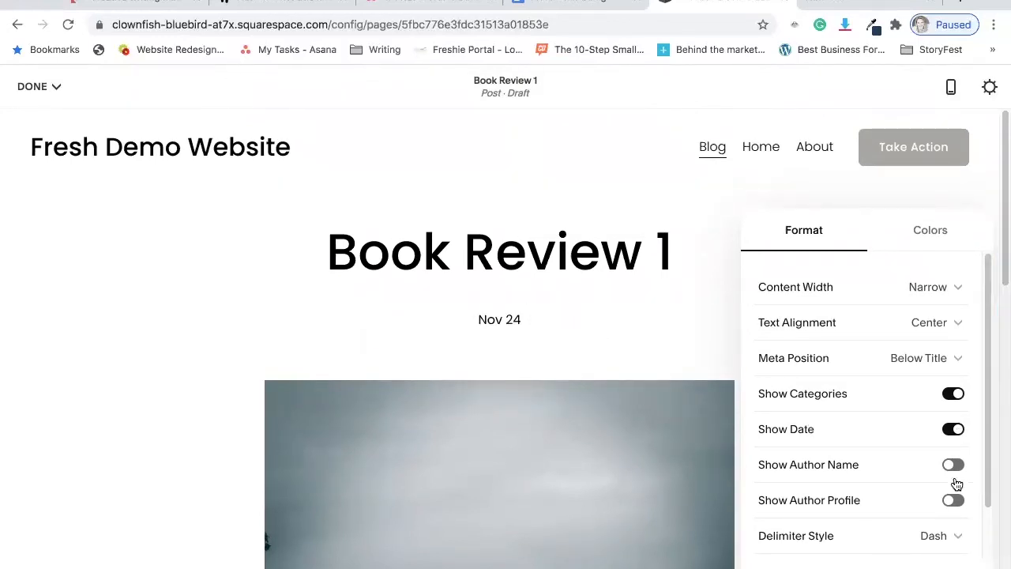
pyautogui.click(954, 464)
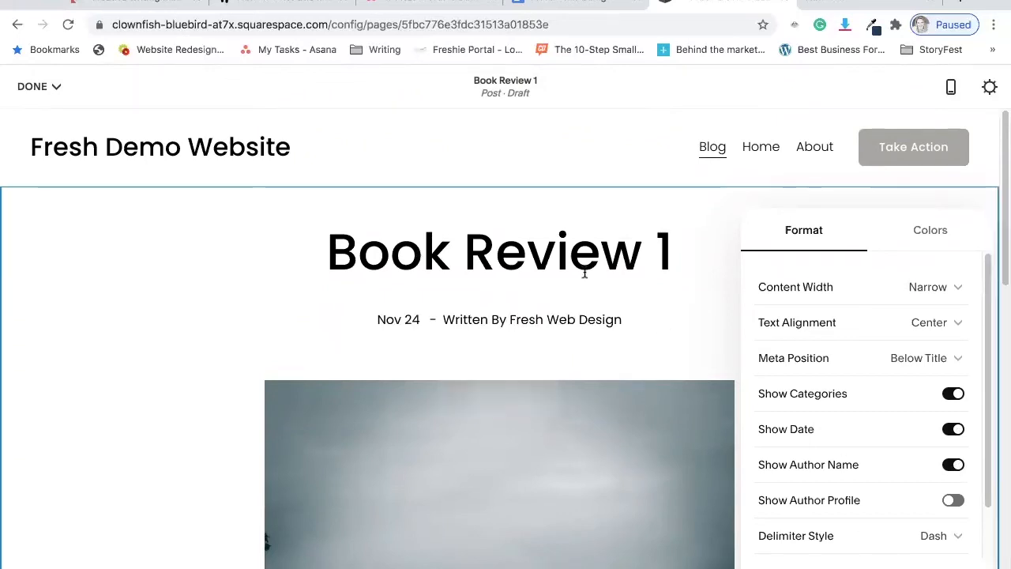
pyautogui.scroll(-1, 878, 395)
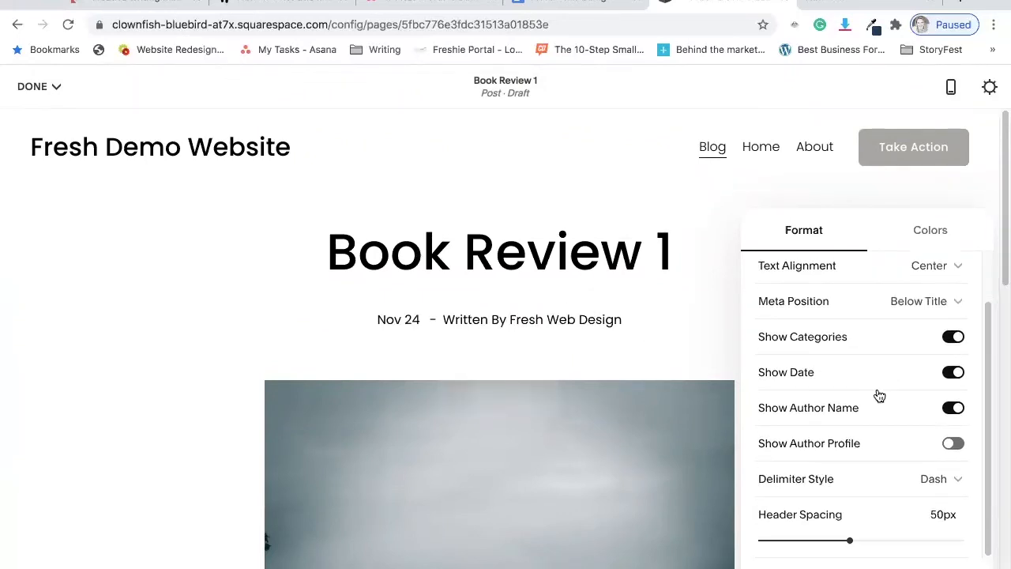
pyautogui.scroll(1, 868, 400)
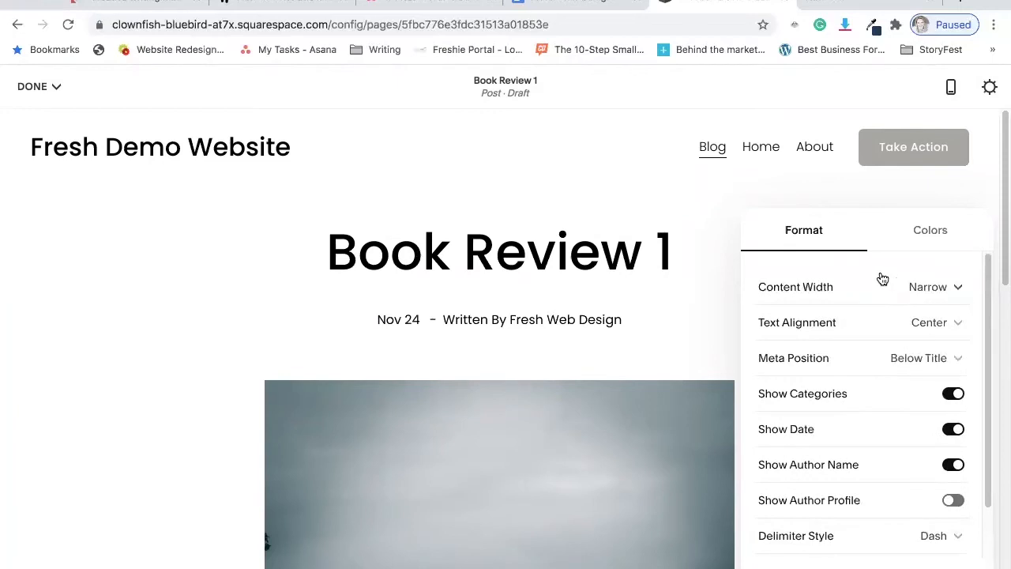
# Save the post edits and view the list of posts on the site's Blog page.
pyautogui.click(55, 89)
pyautogui.click(40, 116)
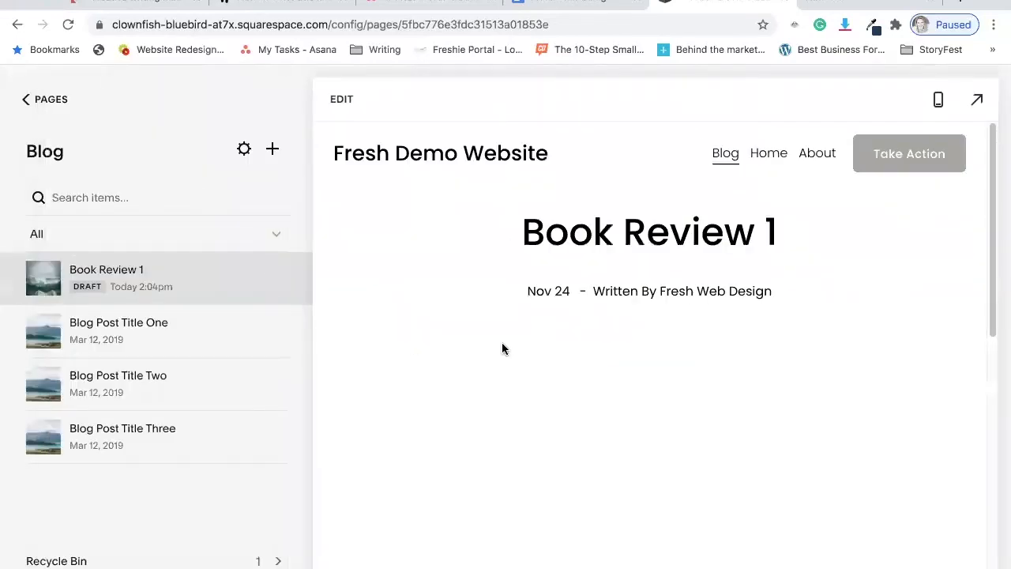
pyautogui.click(724, 153)
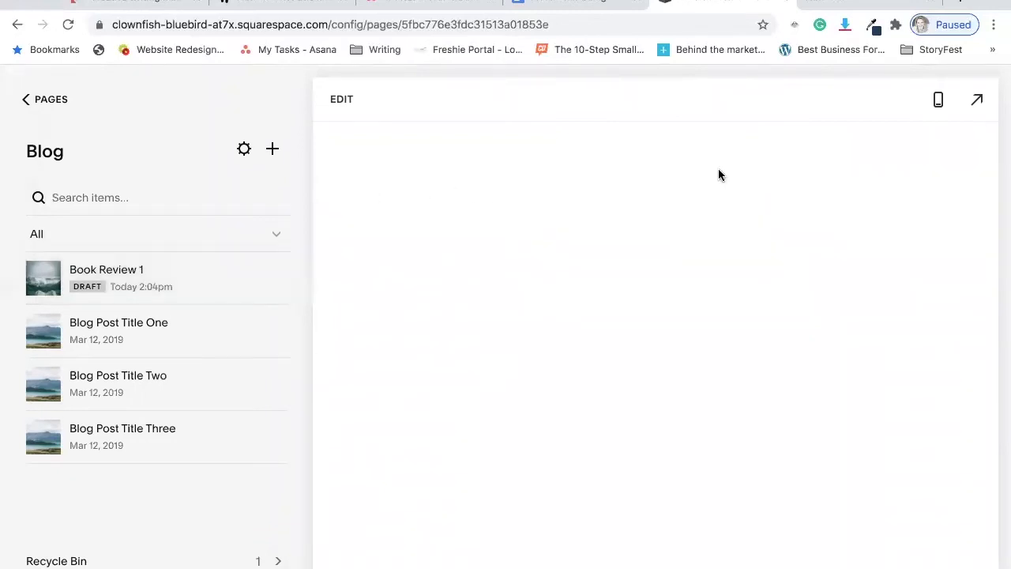
pyautogui.scroll(-5, 746, 324)
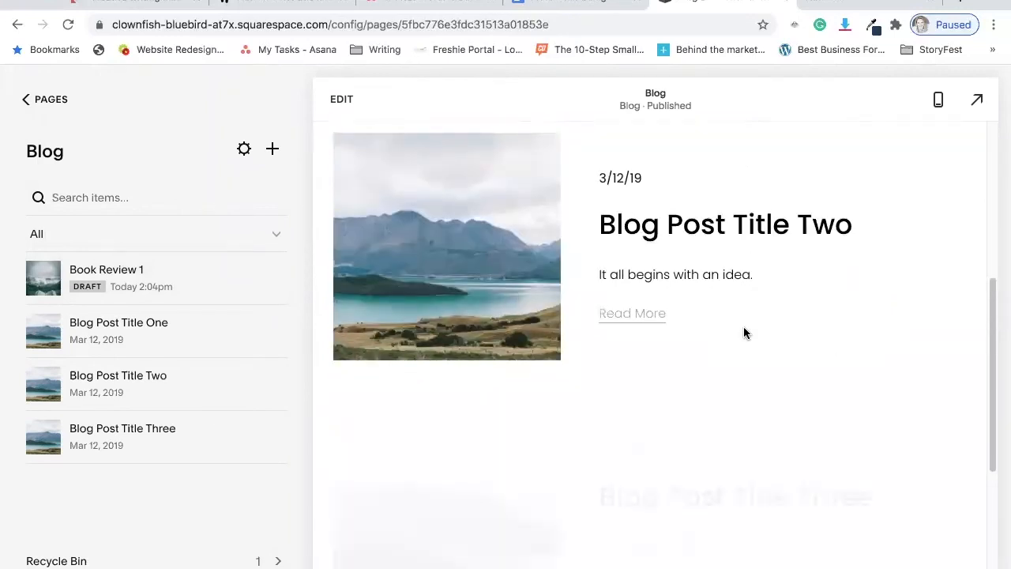
pyautogui.scroll(5, 743, 326)
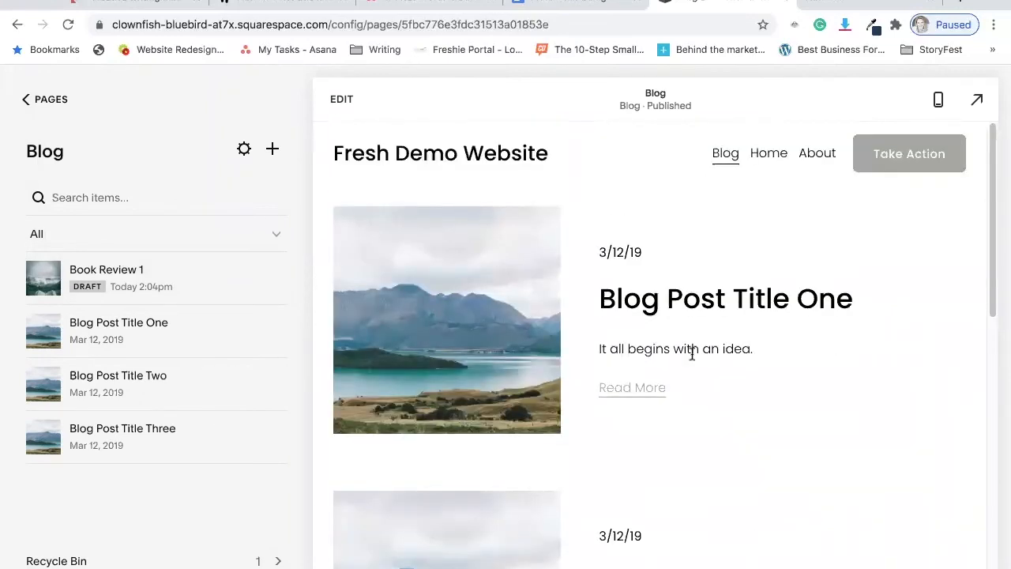
pyautogui.scroll(-5, 752, 396)
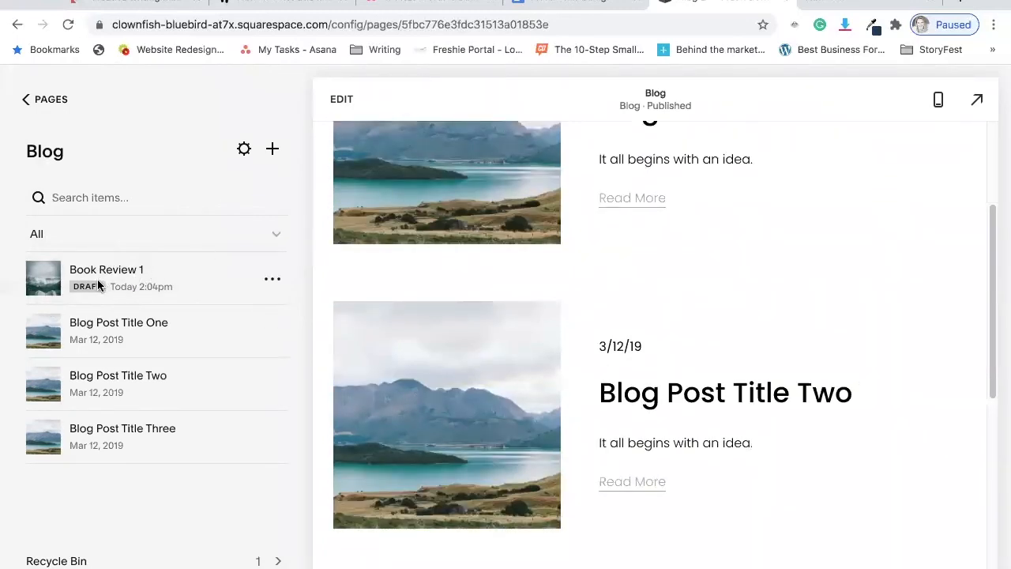
# Set the Book Review 1 post's status to Published in its settings, trying the Scheduled option before settling on it.
pyautogui.click(272, 279)
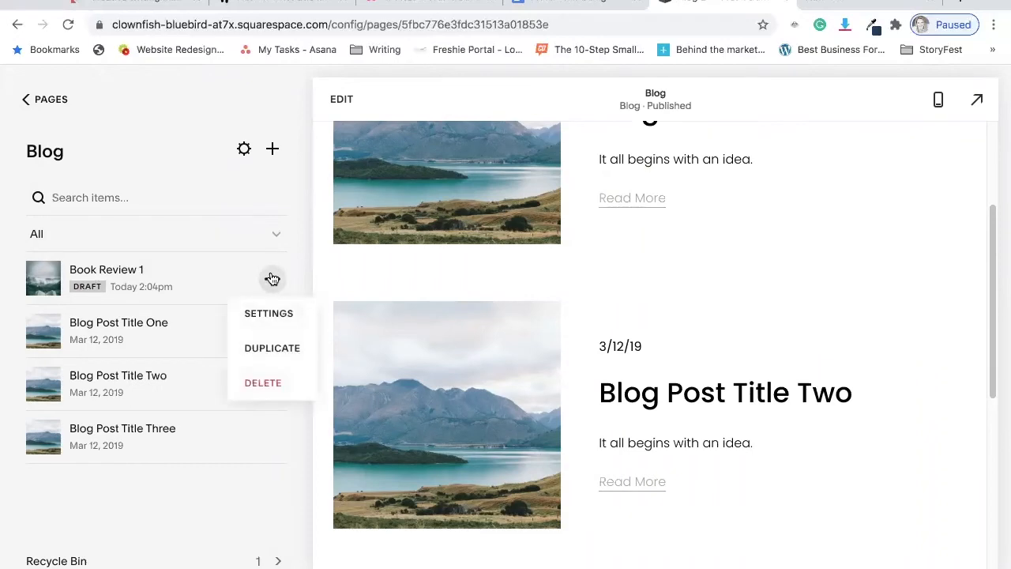
pyautogui.click(270, 314)
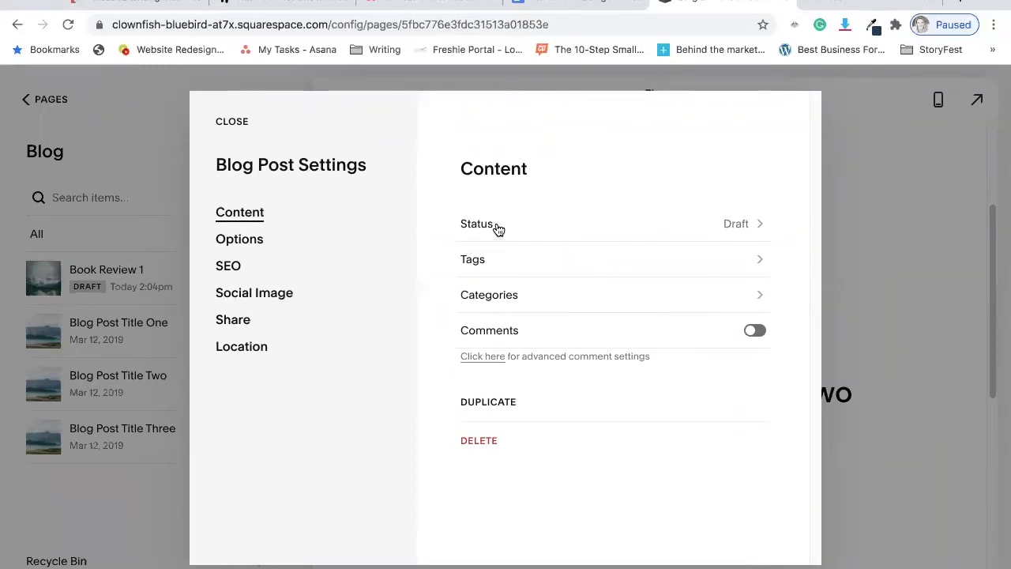
pyautogui.click(530, 229)
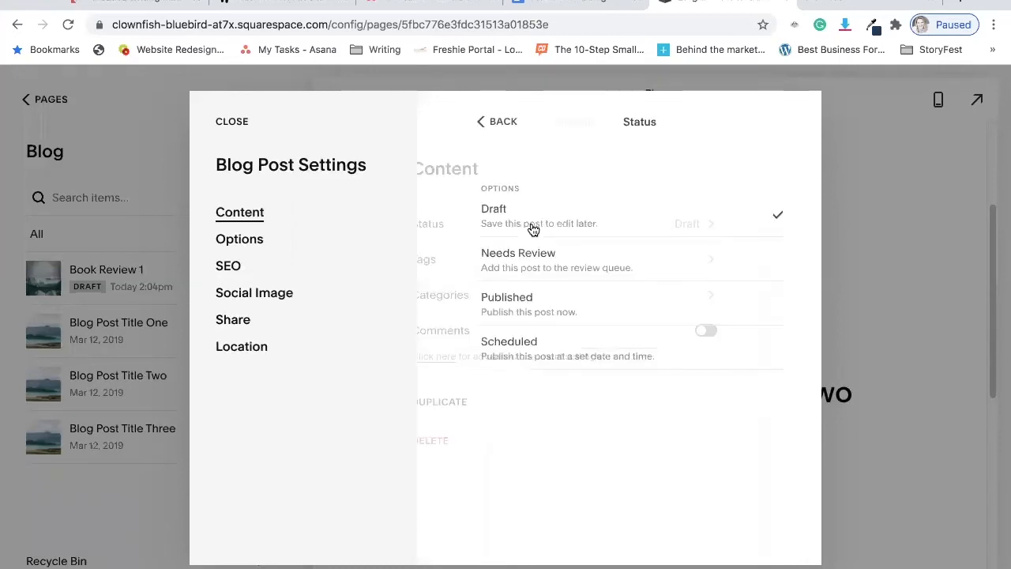
pyautogui.click(539, 307)
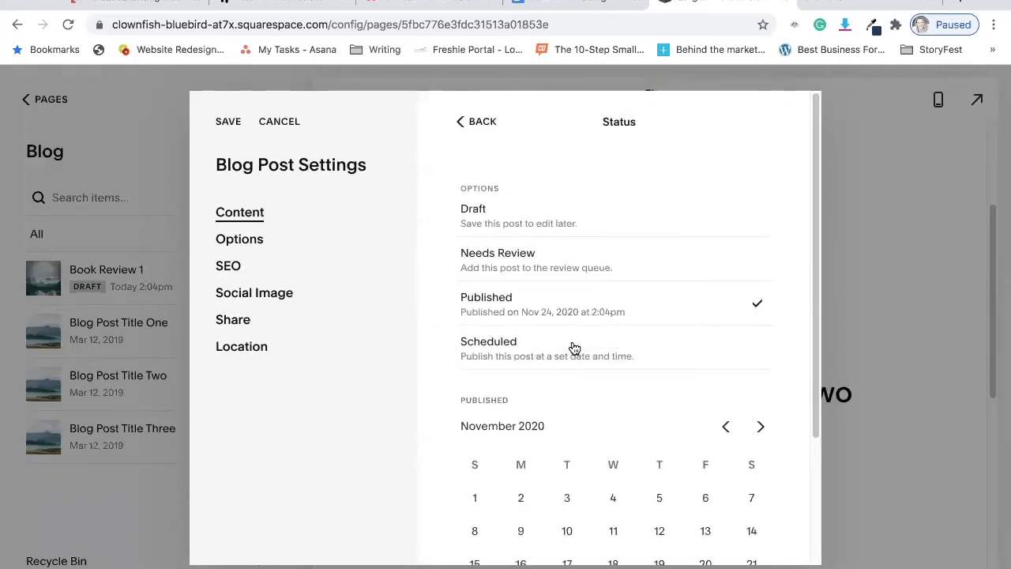
pyautogui.click(574, 348)
pyautogui.scroll(-3, 564, 503)
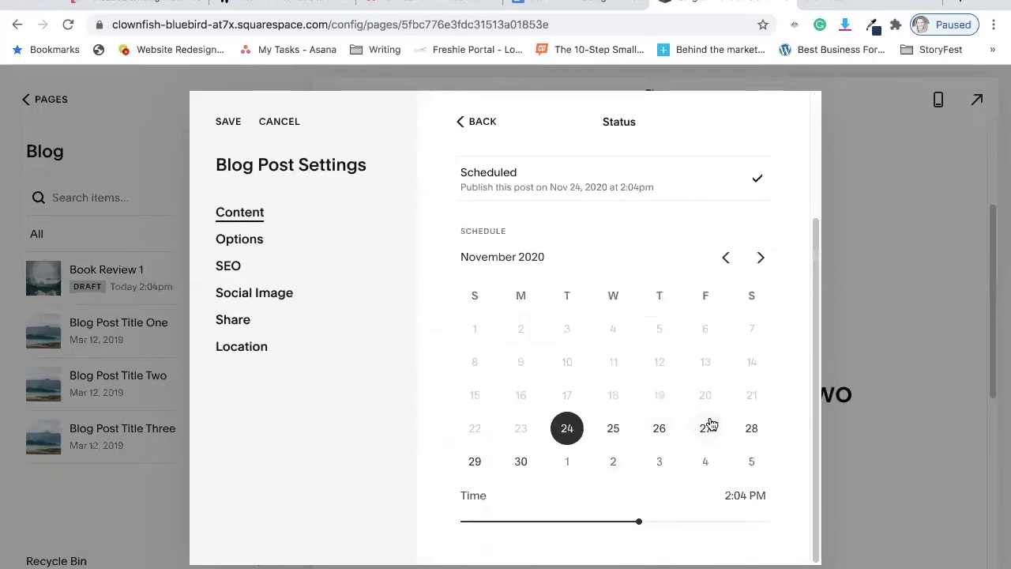
pyautogui.scroll(4, 577, 316)
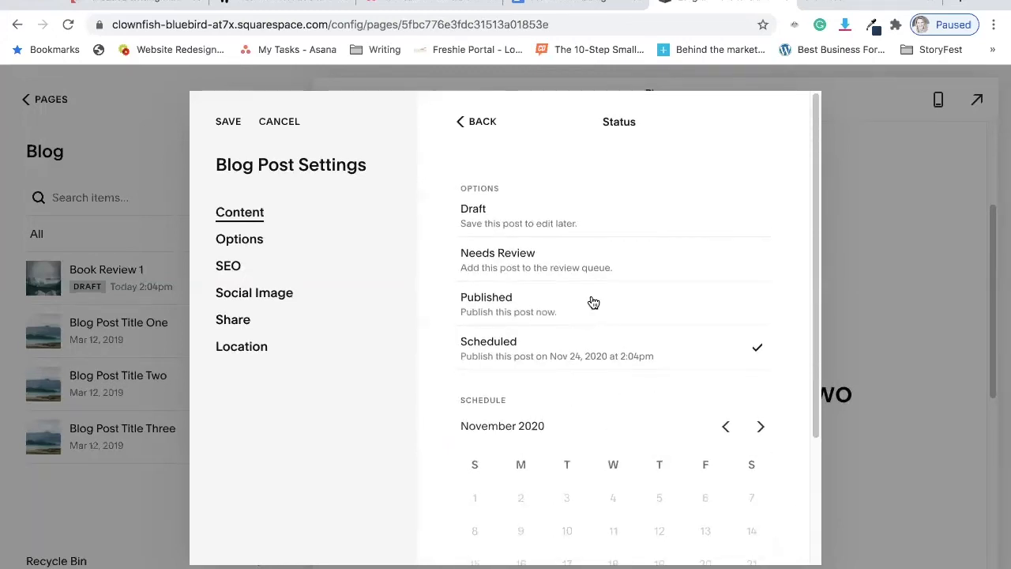
pyautogui.click(593, 302)
pyautogui.click(240, 213)
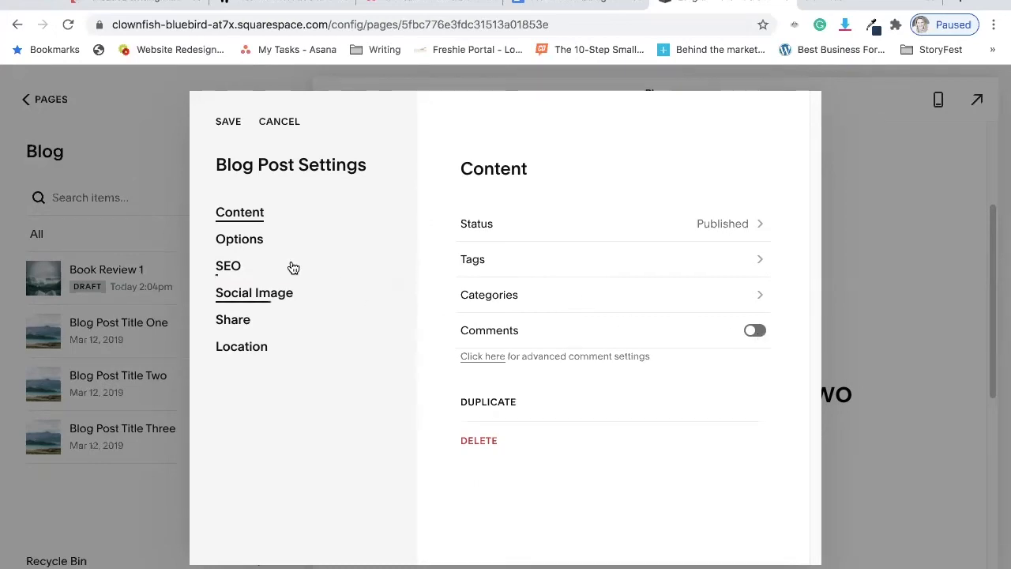
# Set the post's thumbnail image to the open book in front of a misty landscape from the recent images.
pyautogui.click(227, 239)
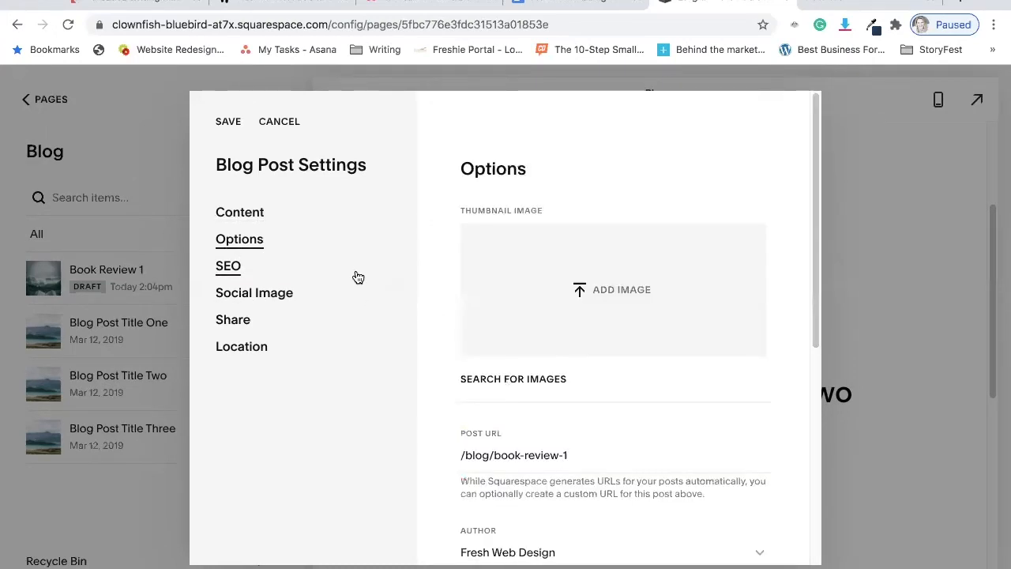
pyautogui.click(617, 292)
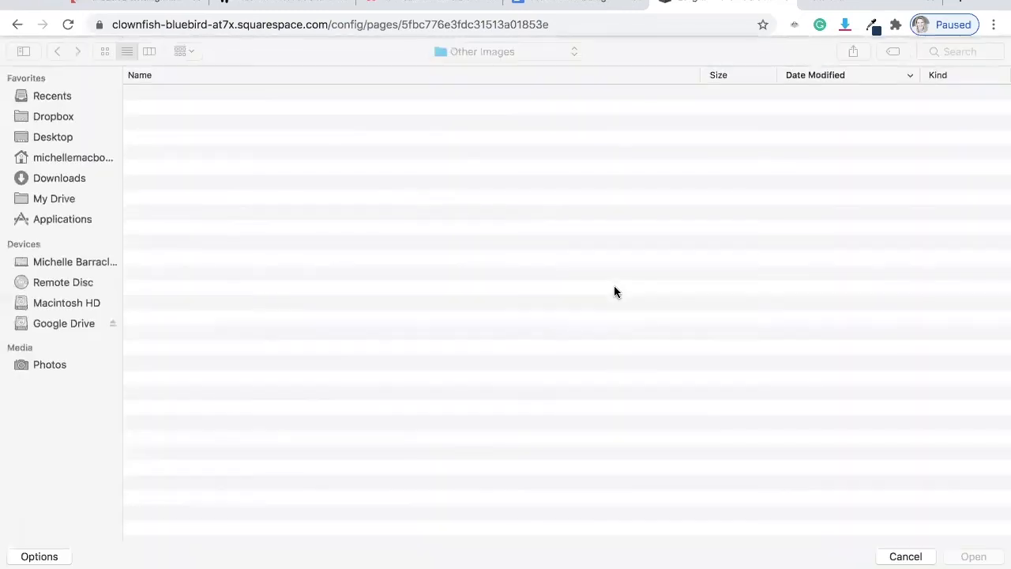
pyautogui.click(904, 557)
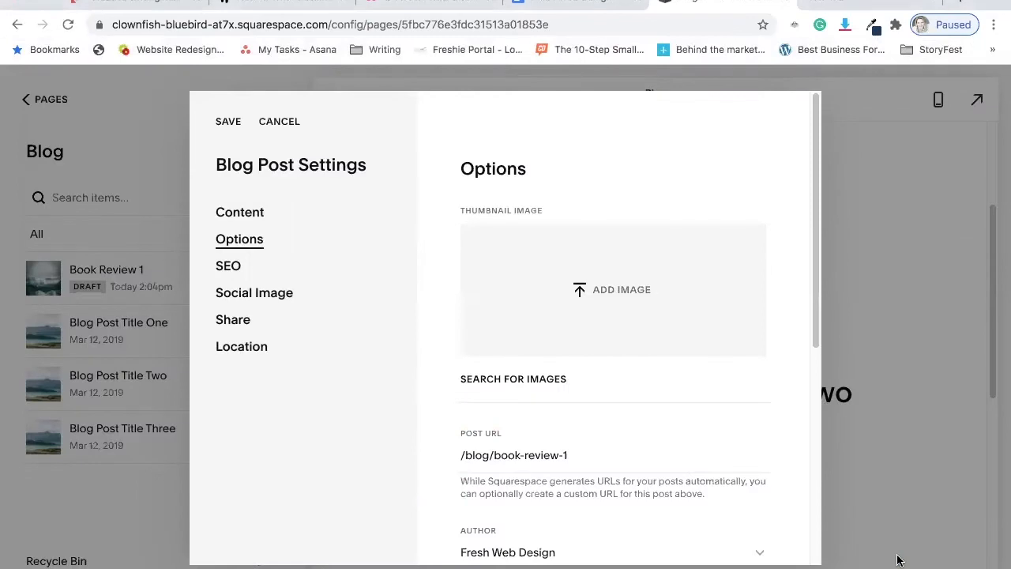
pyautogui.click(510, 379)
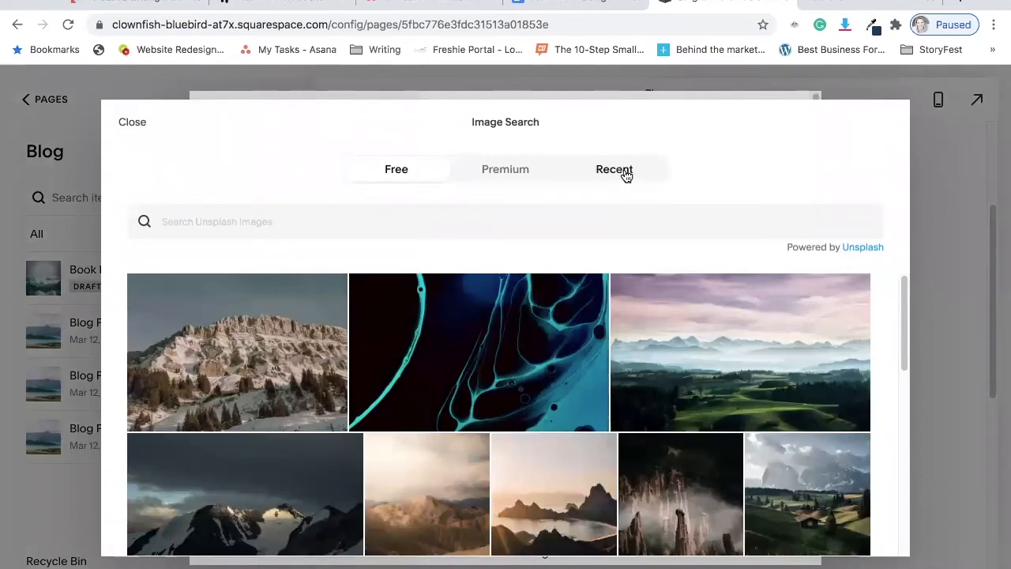
pyautogui.click(605, 170)
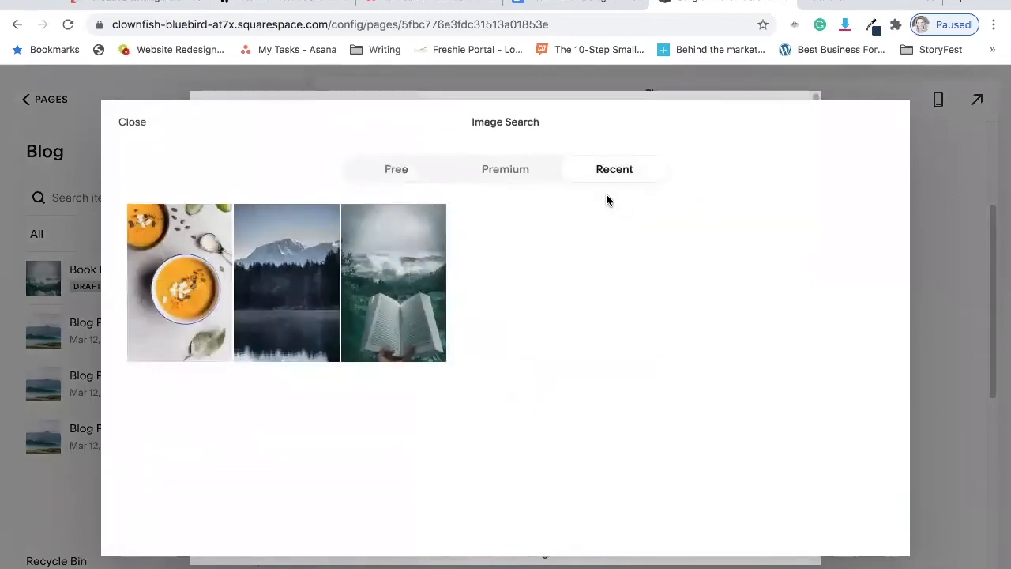
pyautogui.click(395, 286)
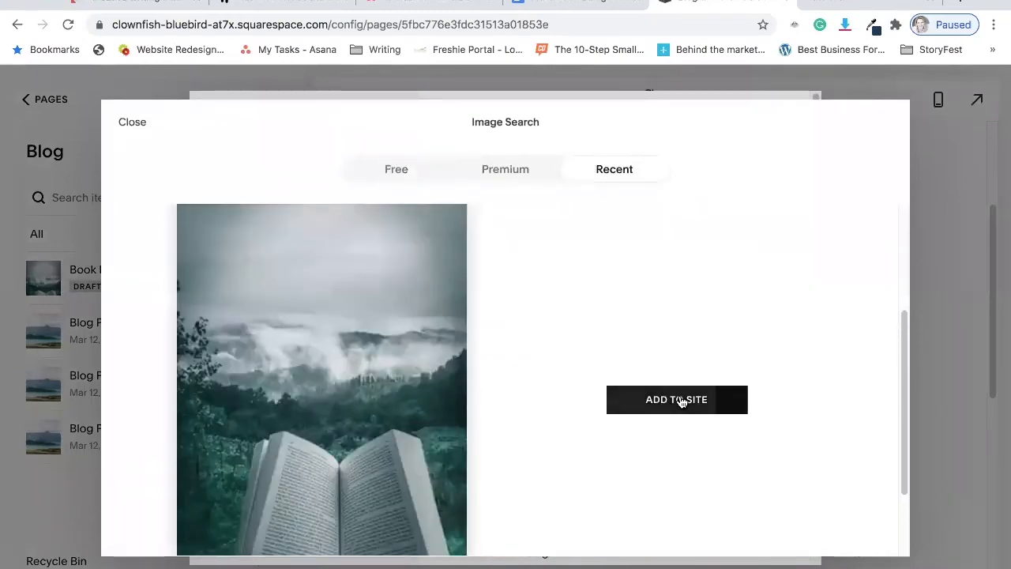
pyautogui.click(731, 408)
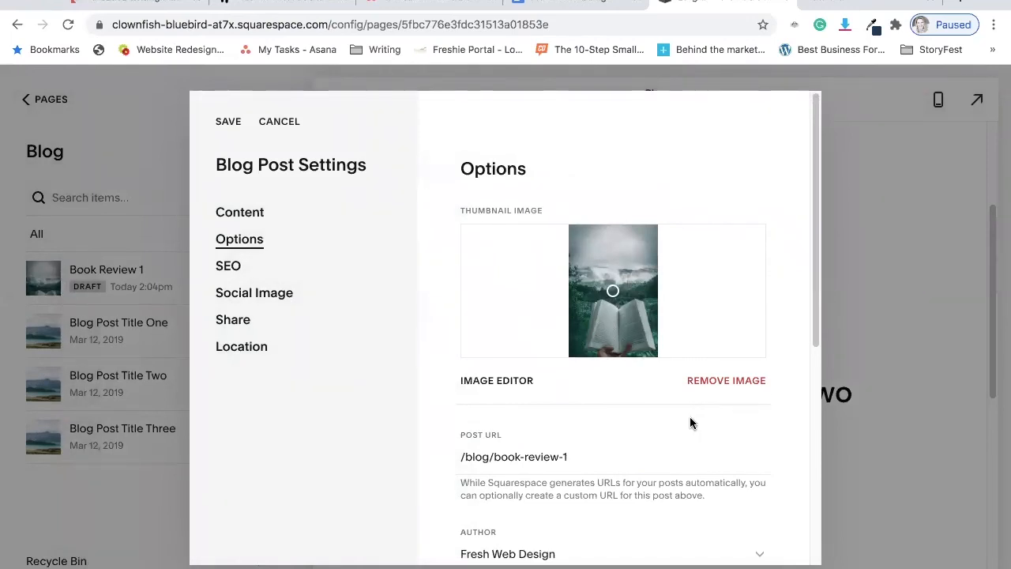
# Write "This book was excellent" as the post's excerpt.
pyautogui.scroll(-3, 596, 426)
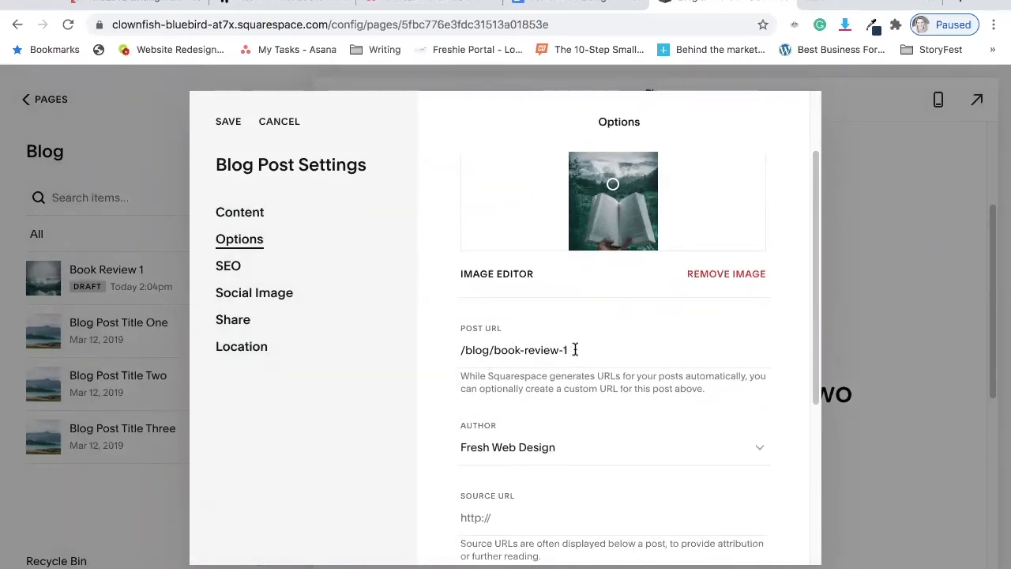
pyautogui.scroll(-5, 578, 364)
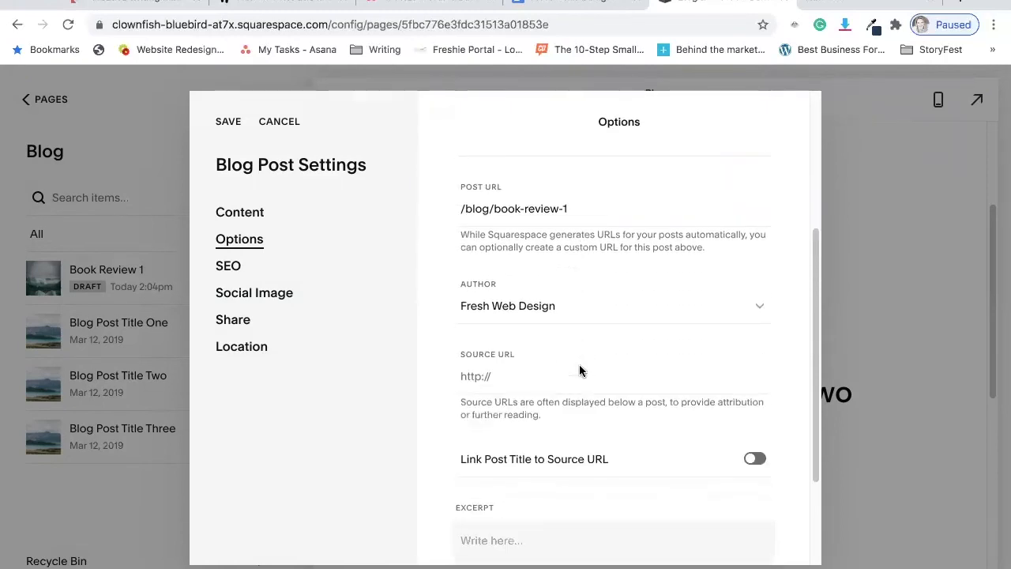
pyautogui.scroll(-1, 579, 364)
pyautogui.click(517, 392)
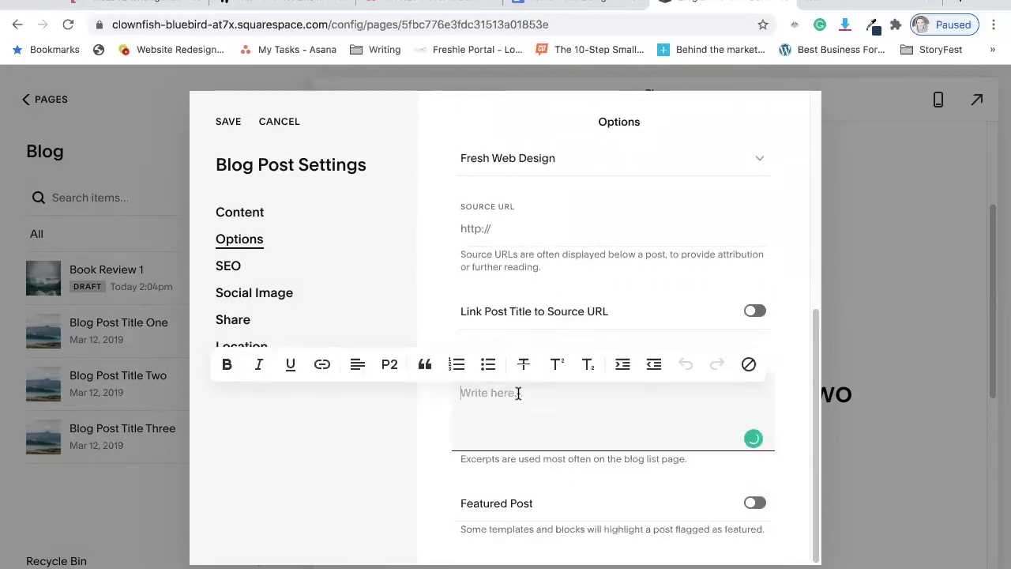
pyautogui.write('This boo')
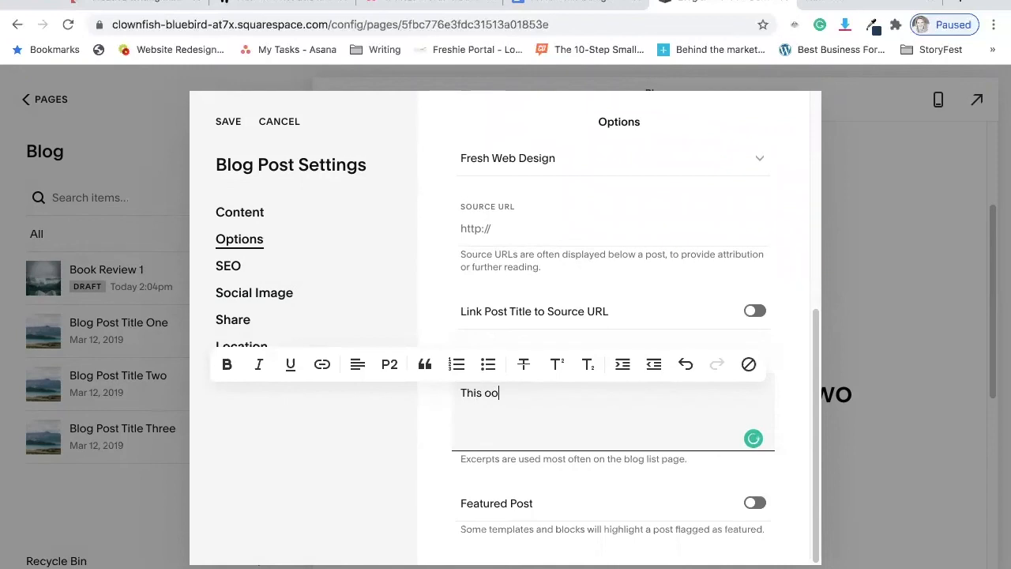
pyautogui.write('k was excellent')
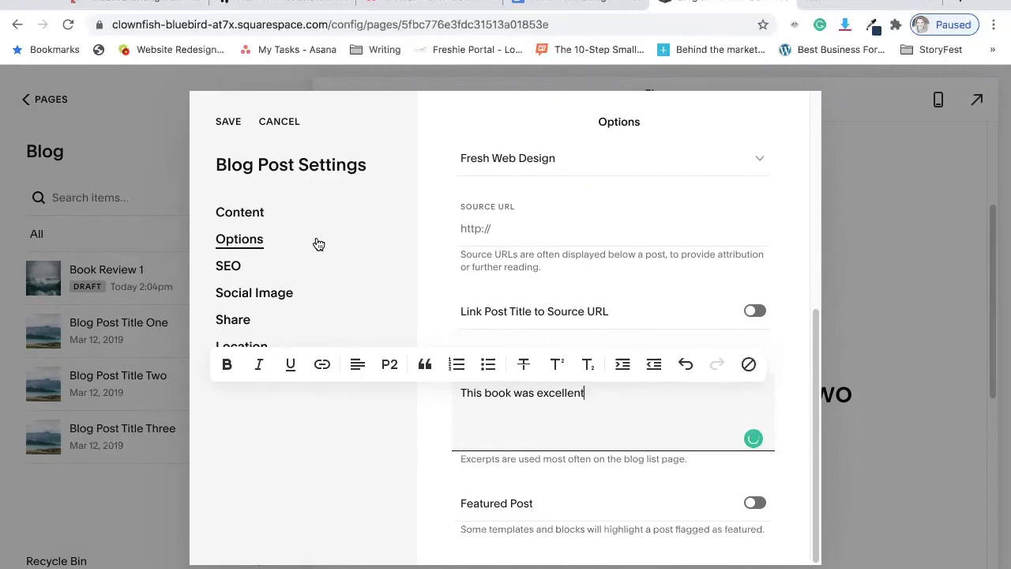
# Review the post's SEO title and description options and save the blog post settings.
pyautogui.click(229, 266)
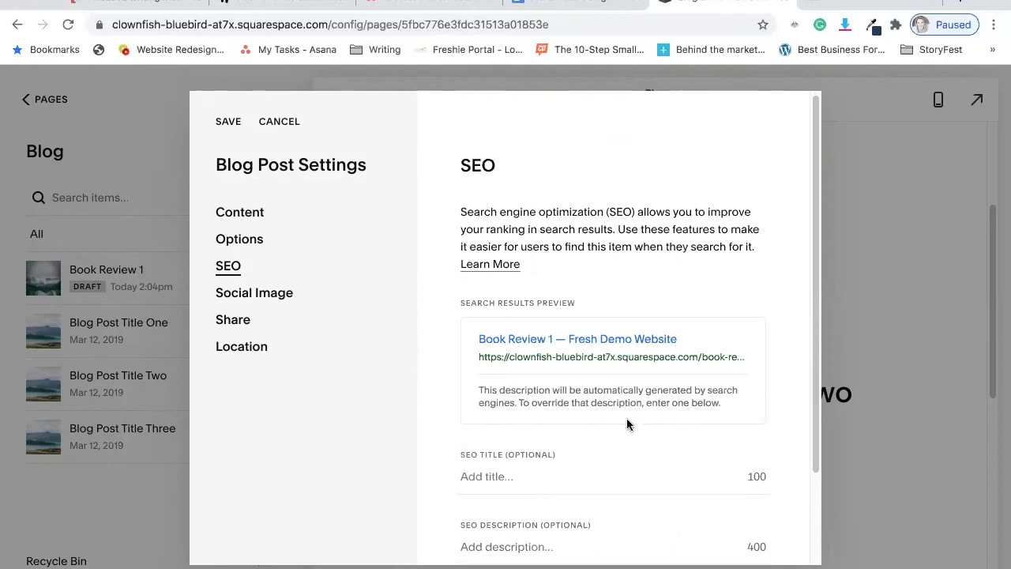
pyautogui.scroll(-2, 628, 416)
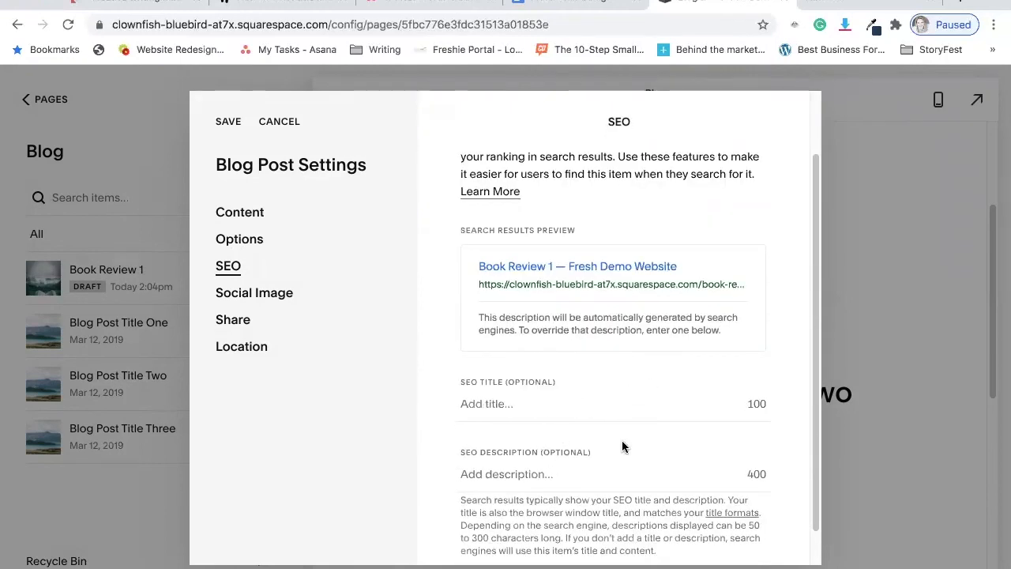
pyautogui.click(229, 122)
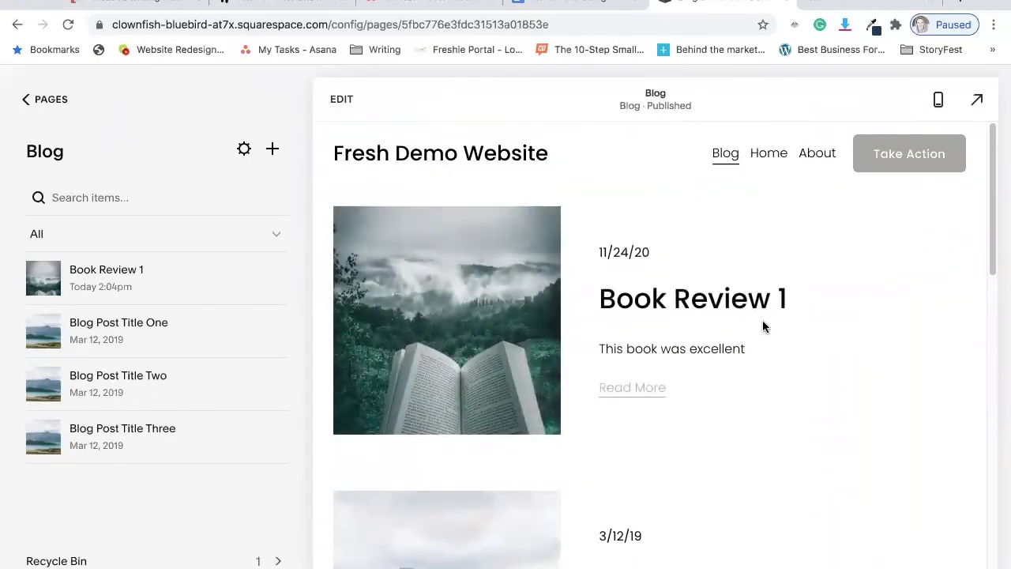
# Open the full Book Review 1 post from the Blog page and examine its date, author, image and body text.
pyautogui.click(621, 388)
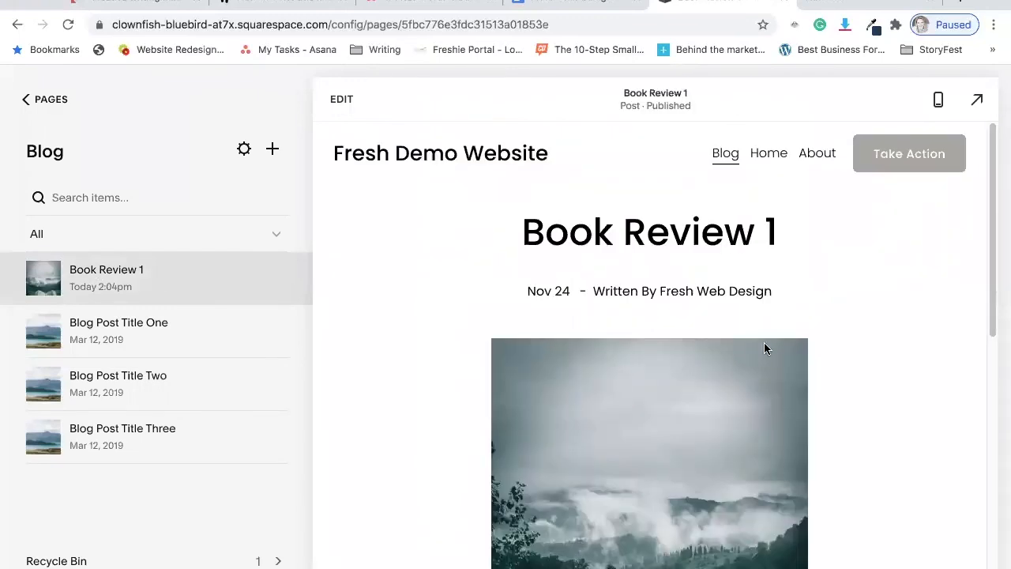
pyautogui.scroll(-1, 766, 341)
pyautogui.scroll(-2, 765, 342)
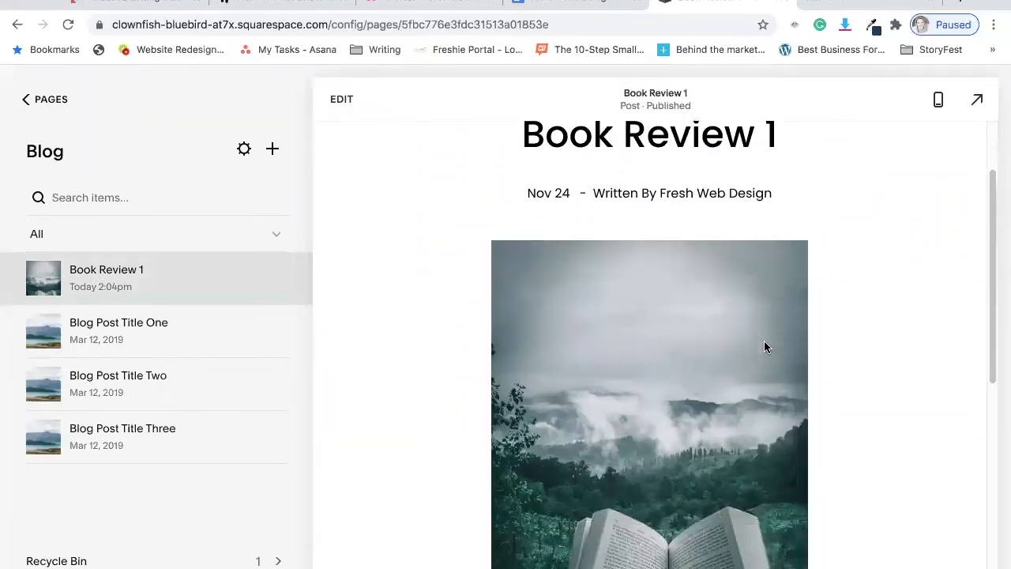
pyautogui.scroll(2, 763, 344)
pyautogui.scroll(1, 762, 343)
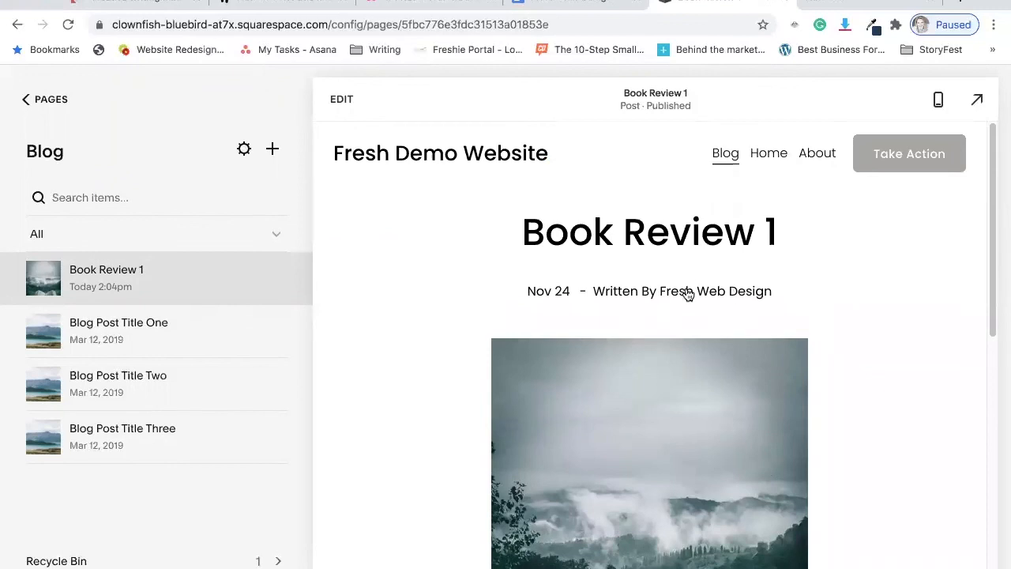
pyautogui.scroll(-8, 803, 353)
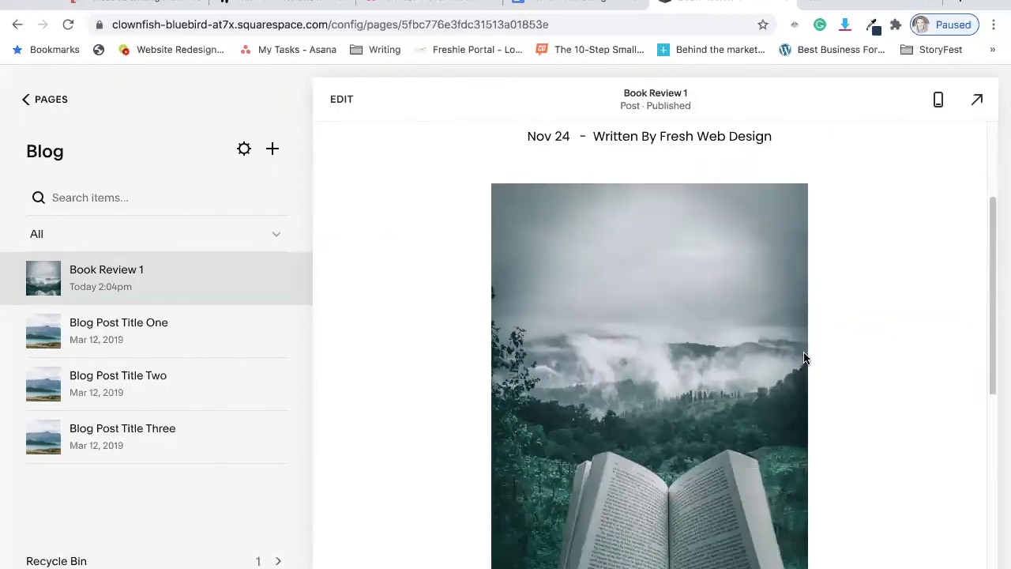
pyautogui.scroll(-5, 709, 341)
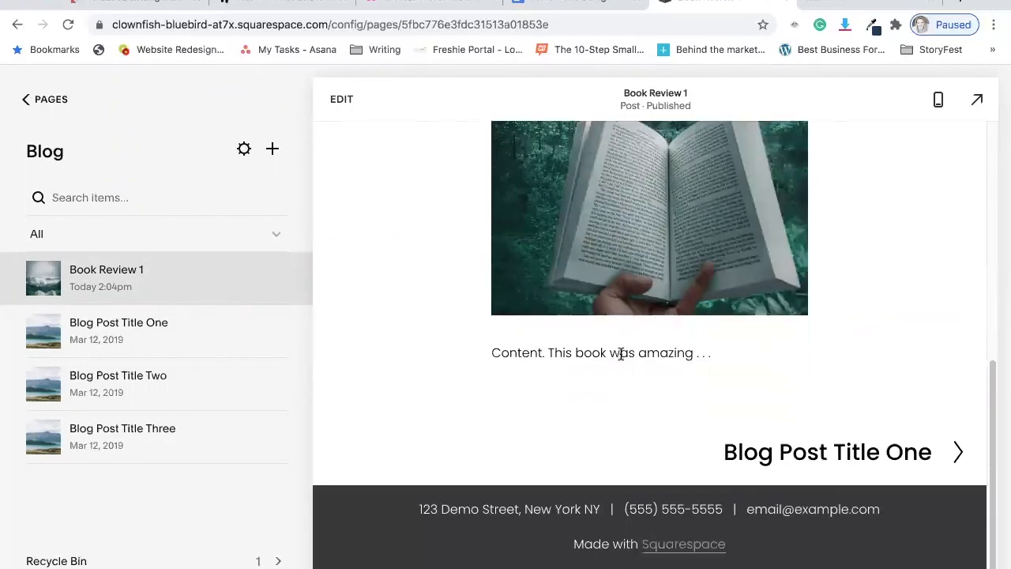